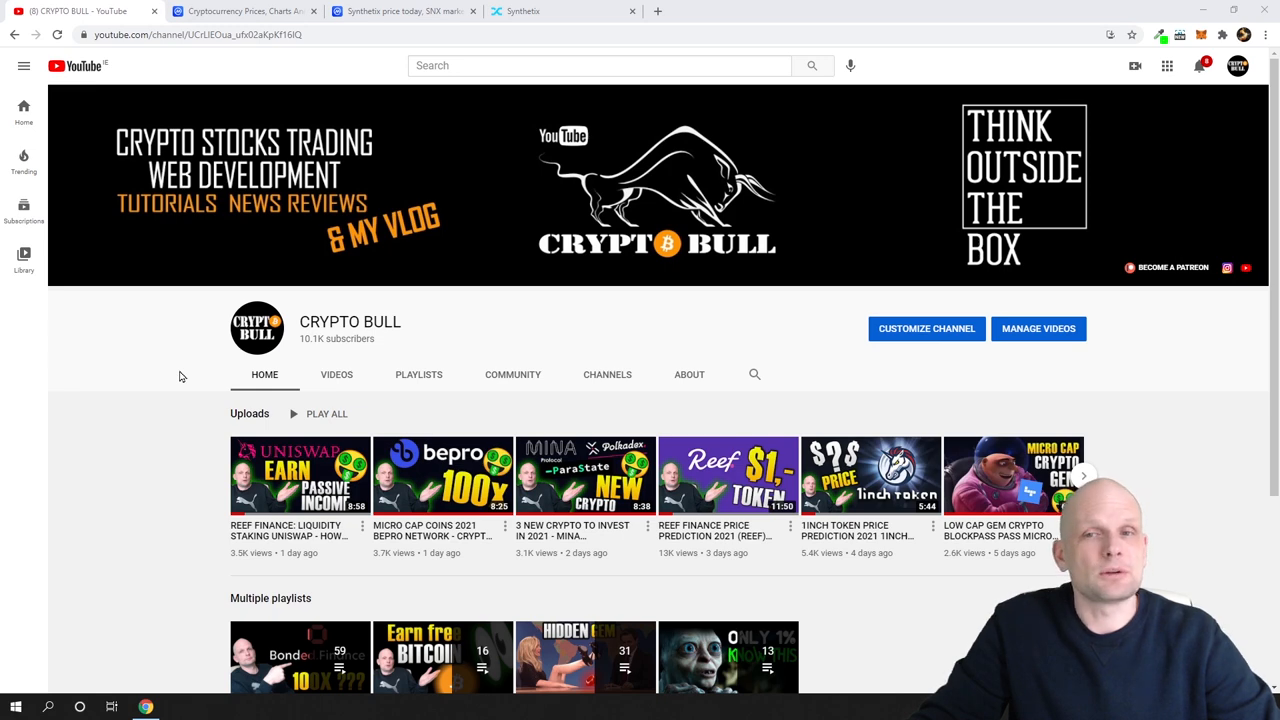
pyautogui.scroll(-1, 180, 376)
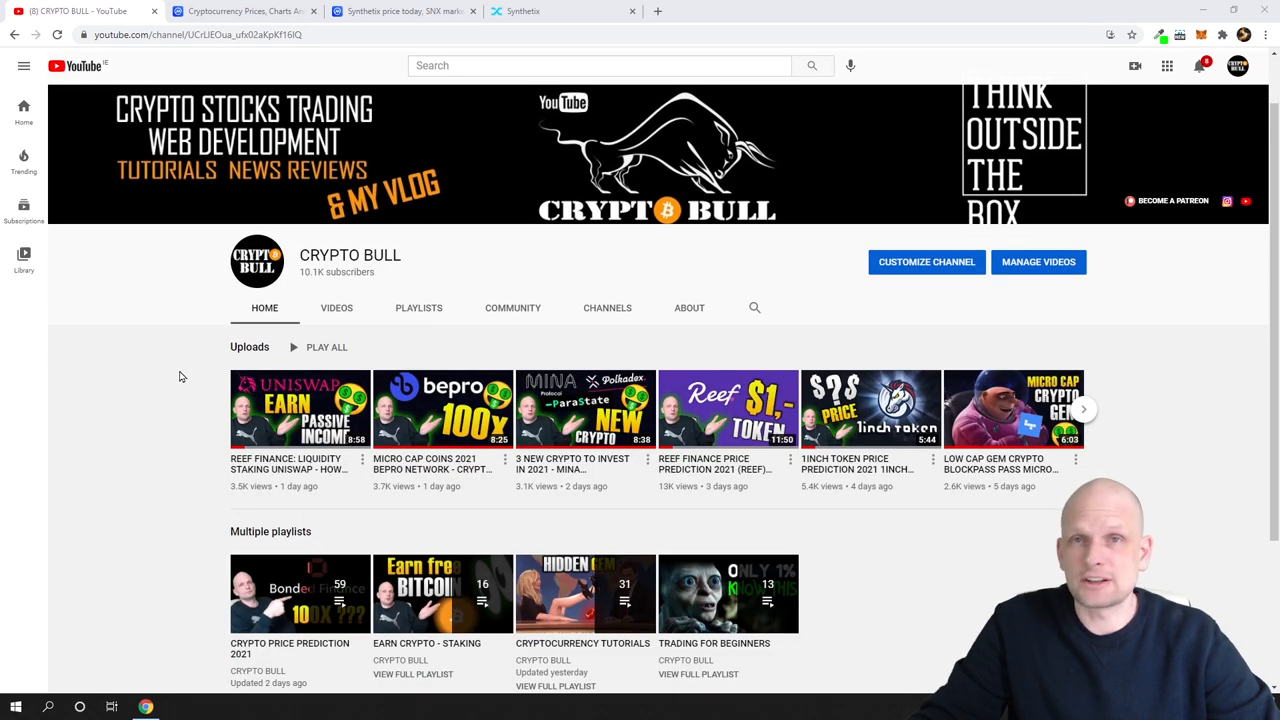
pyautogui.scroll(1, 180, 376)
pyautogui.scroll(-3, 155, 385)
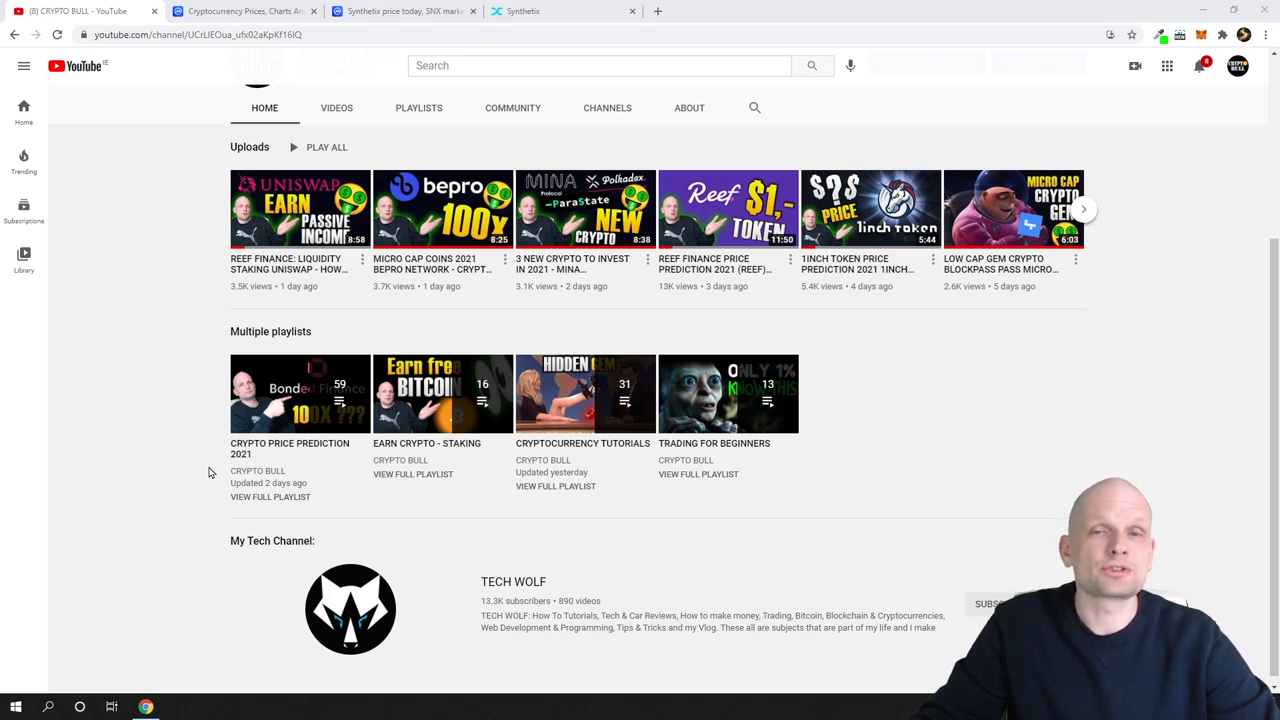
pyautogui.scroll(3, 210, 472)
pyautogui.scroll(3, 210, 472)
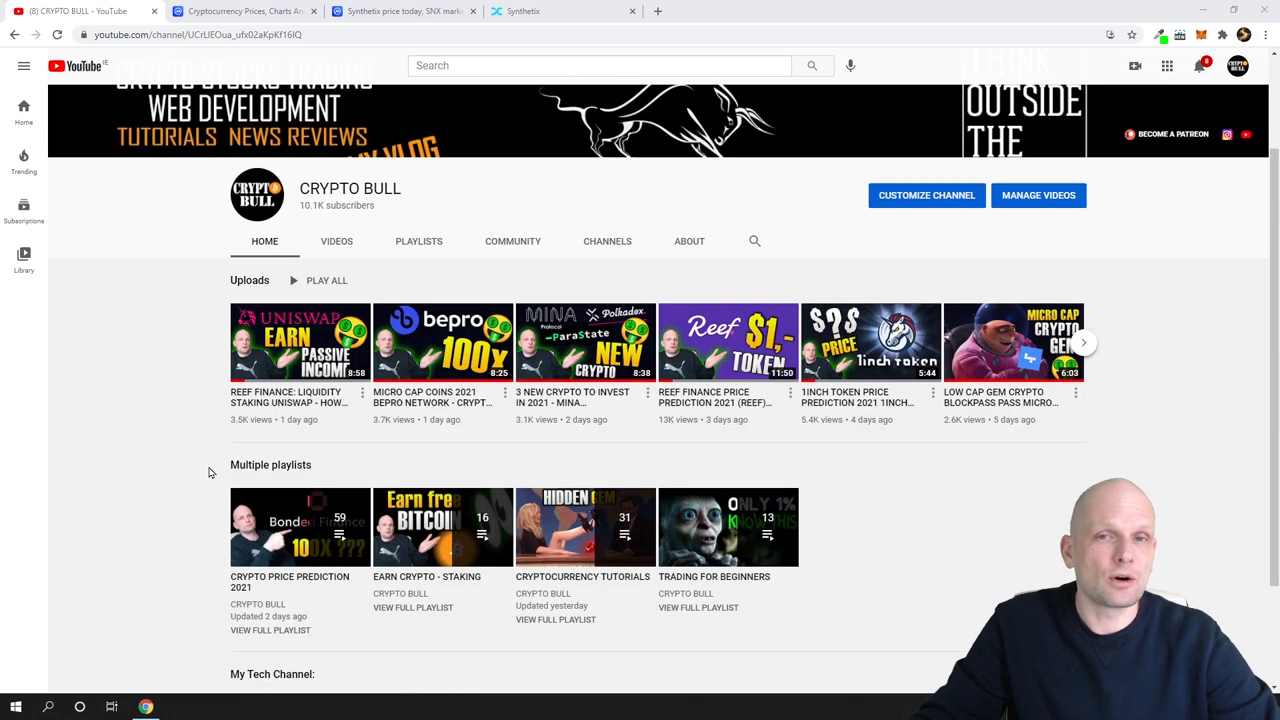
pyautogui.scroll(2, 210, 472)
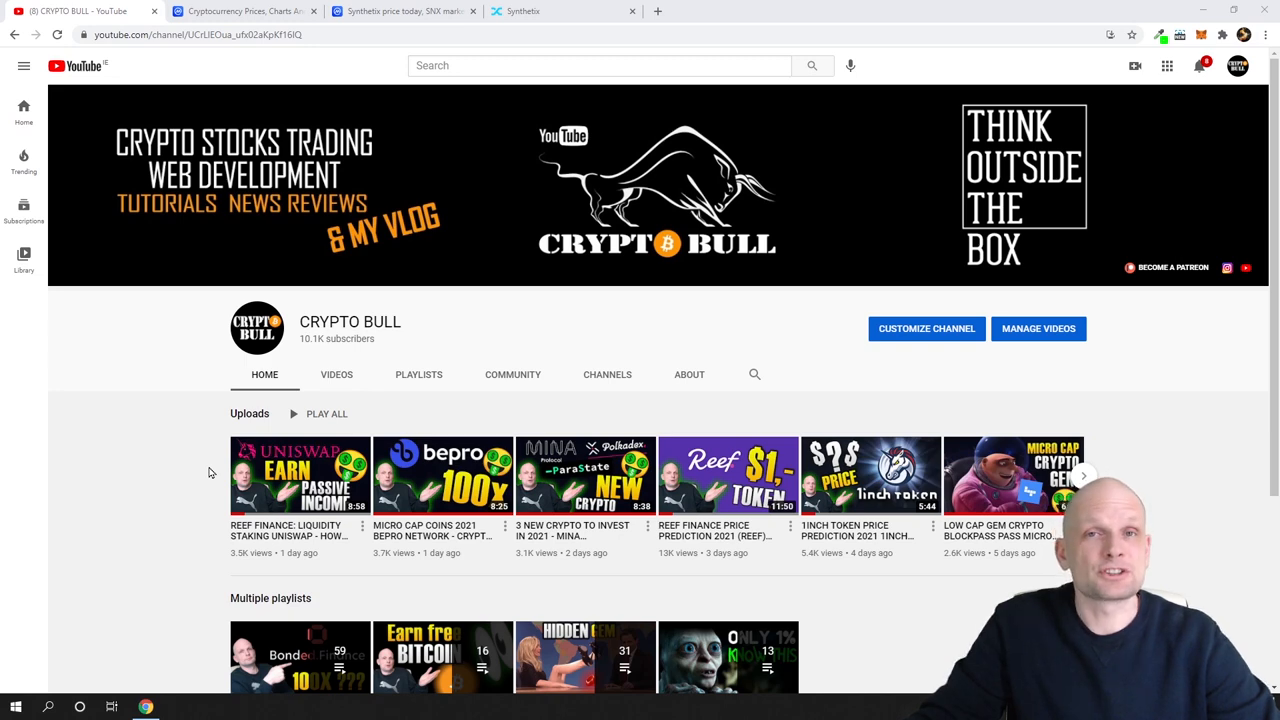
pyautogui.scroll(-2, 210, 472)
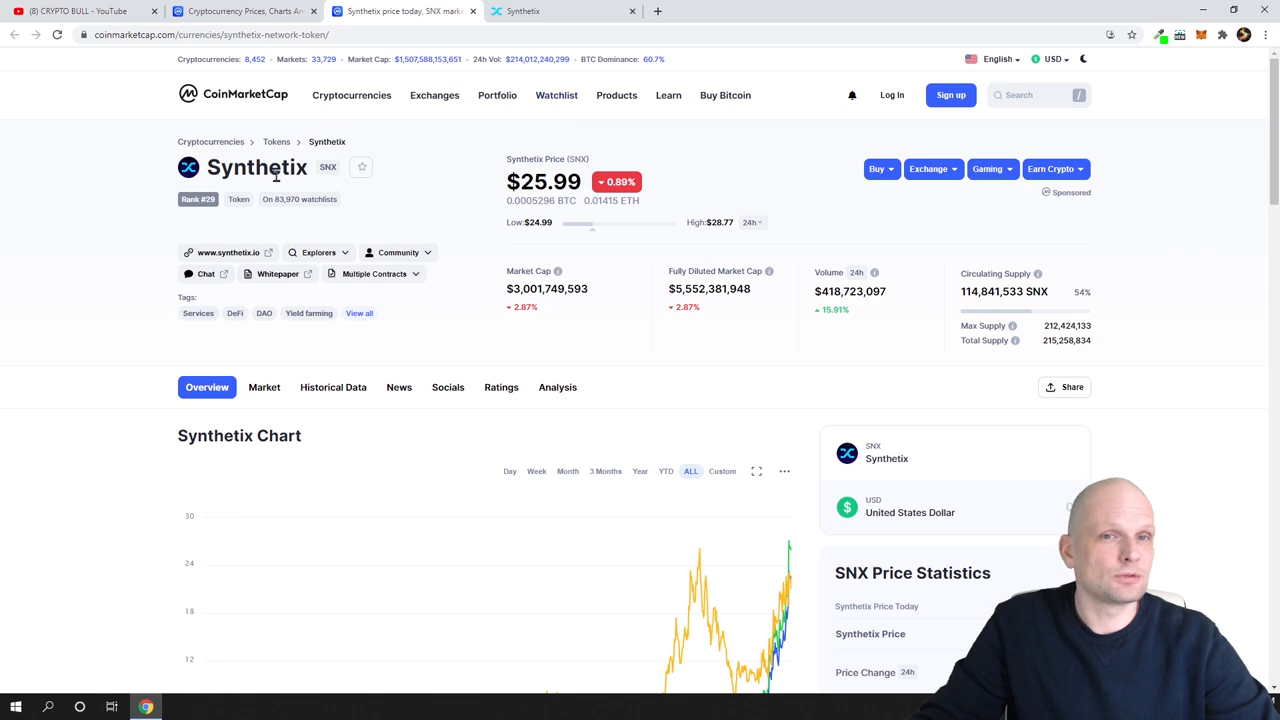
# Look up Reef in CoinMarketCap search, view its price page, then return to the main price listing
pyautogui.click(1033, 104)
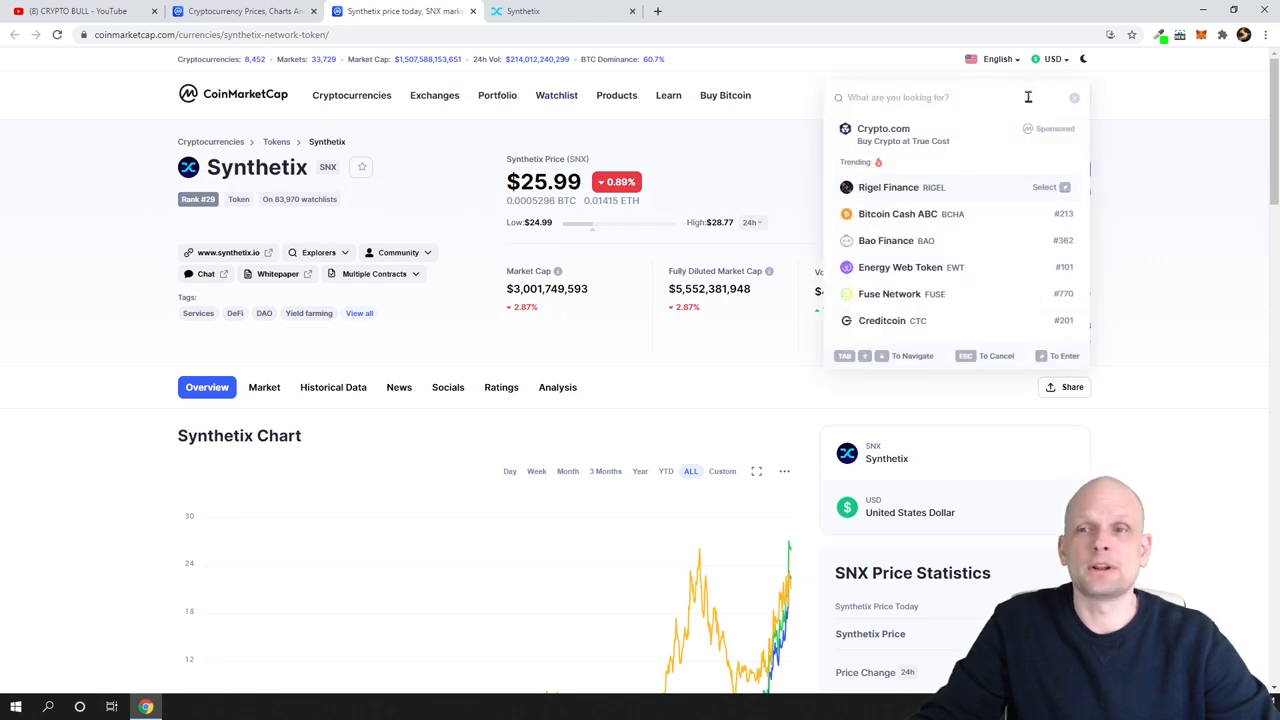
pyautogui.write('reef')
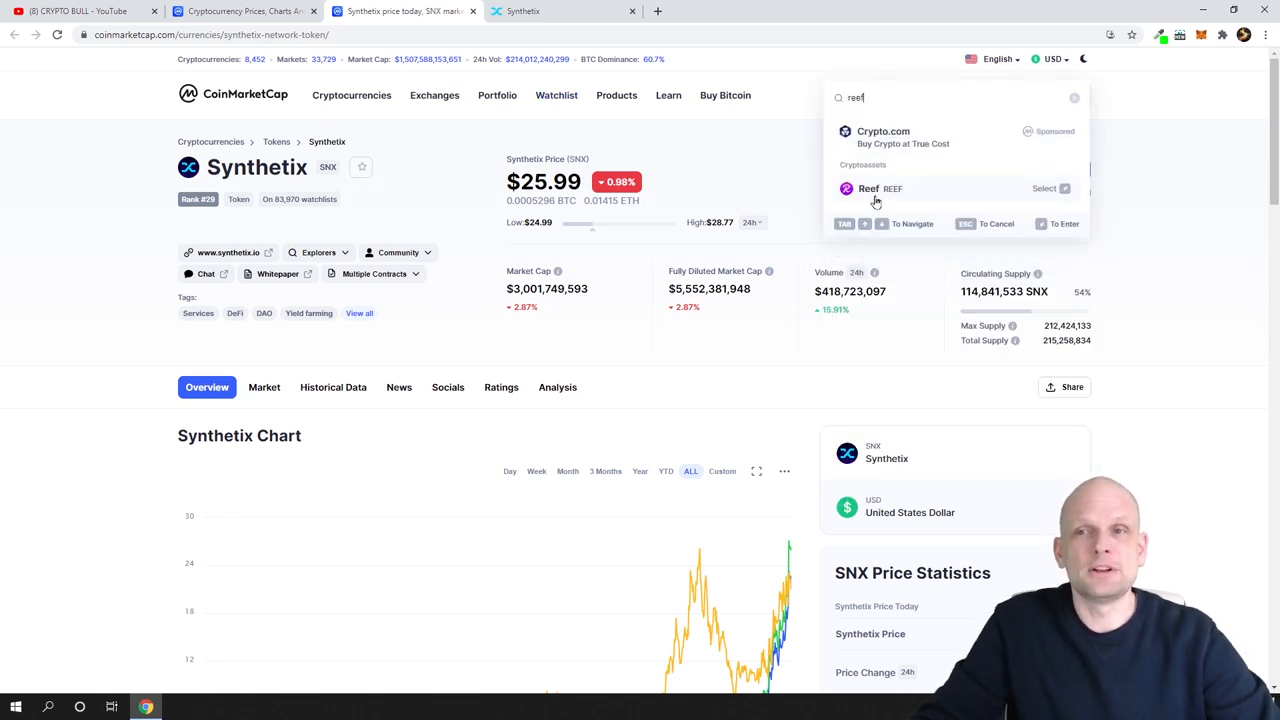
pyautogui.click(877, 190)
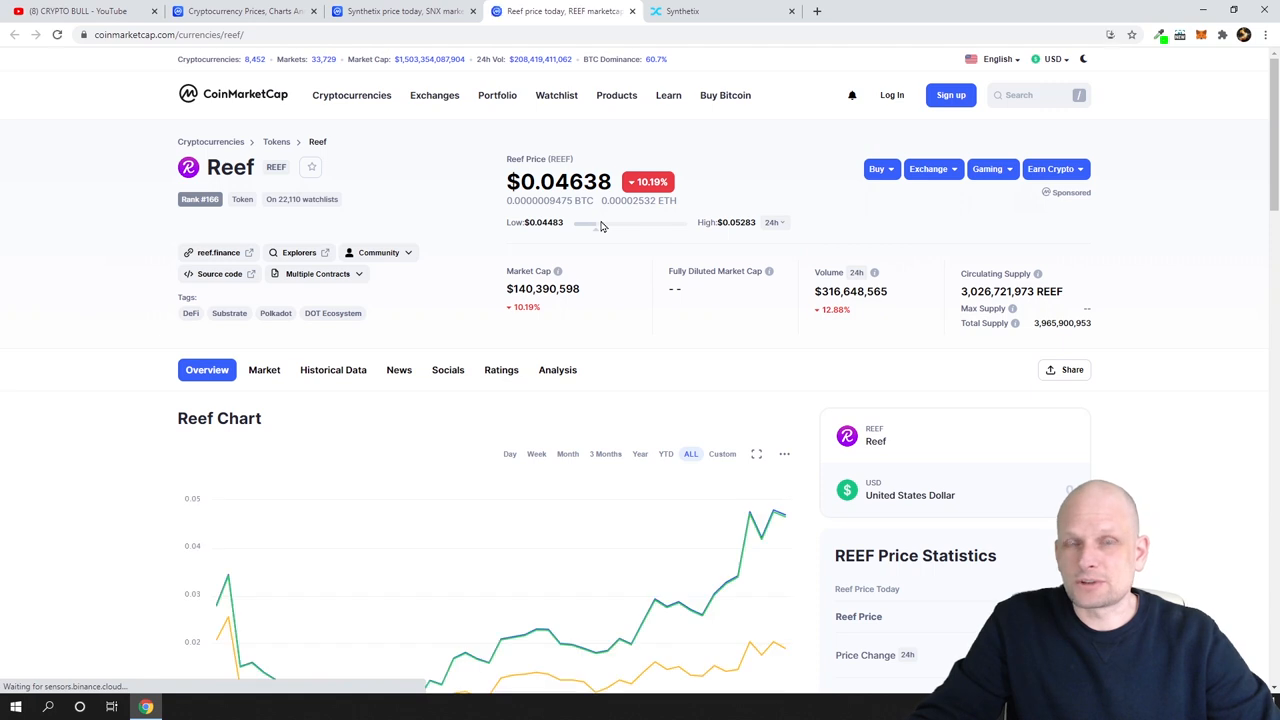
pyautogui.click(240, 11)
pyautogui.scroll(-2, 110, 240)
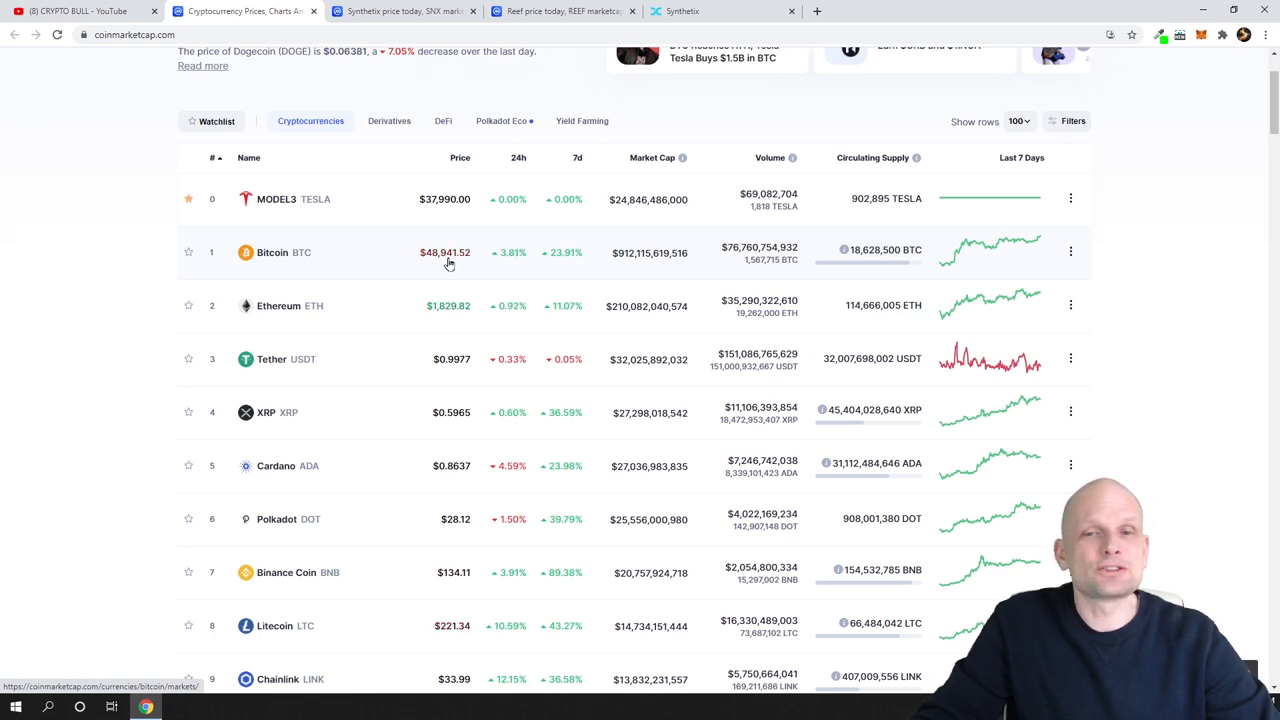
pyautogui.scroll(-5, 449, 262)
pyautogui.scroll(-3, 449, 262)
pyautogui.scroll(-2, 449, 262)
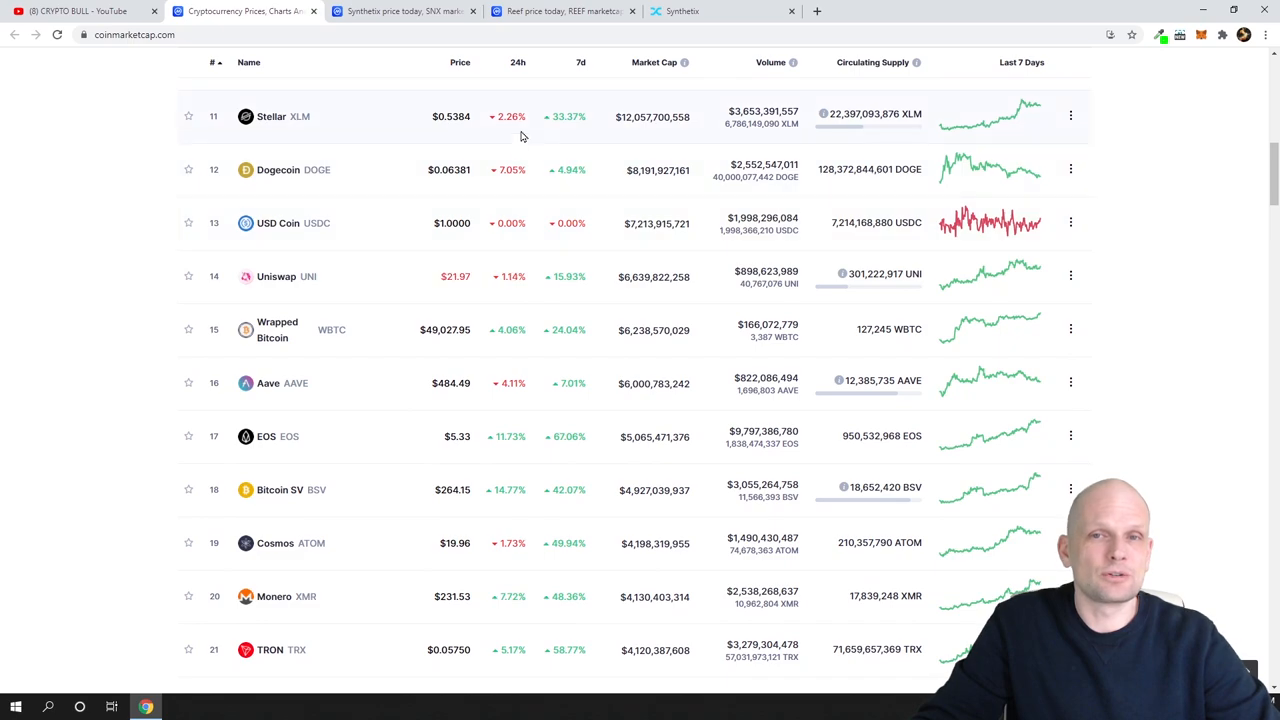
pyautogui.scroll(-5, 496, 400)
pyautogui.scroll(-5, 496, 457)
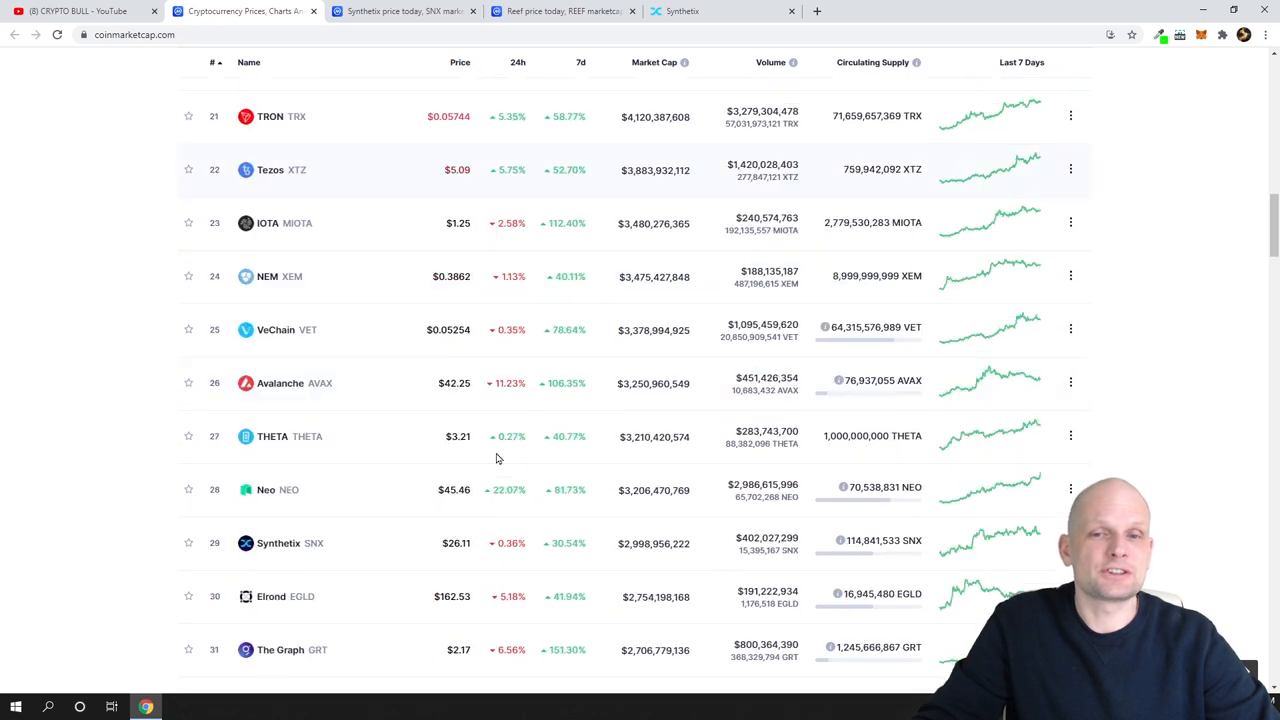
pyautogui.scroll(-5, 496, 457)
pyautogui.scroll(-5, 496, 457)
pyautogui.scroll(-2, 496, 465)
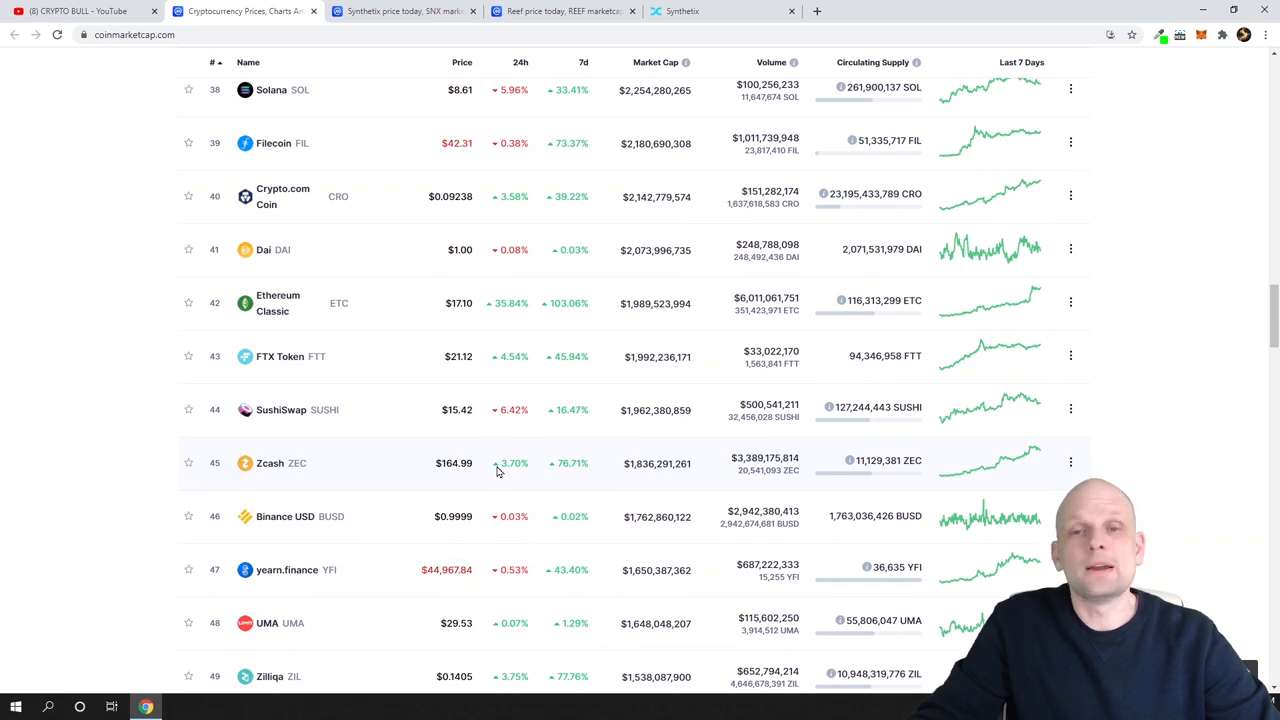
pyautogui.scroll(-3, 498, 470)
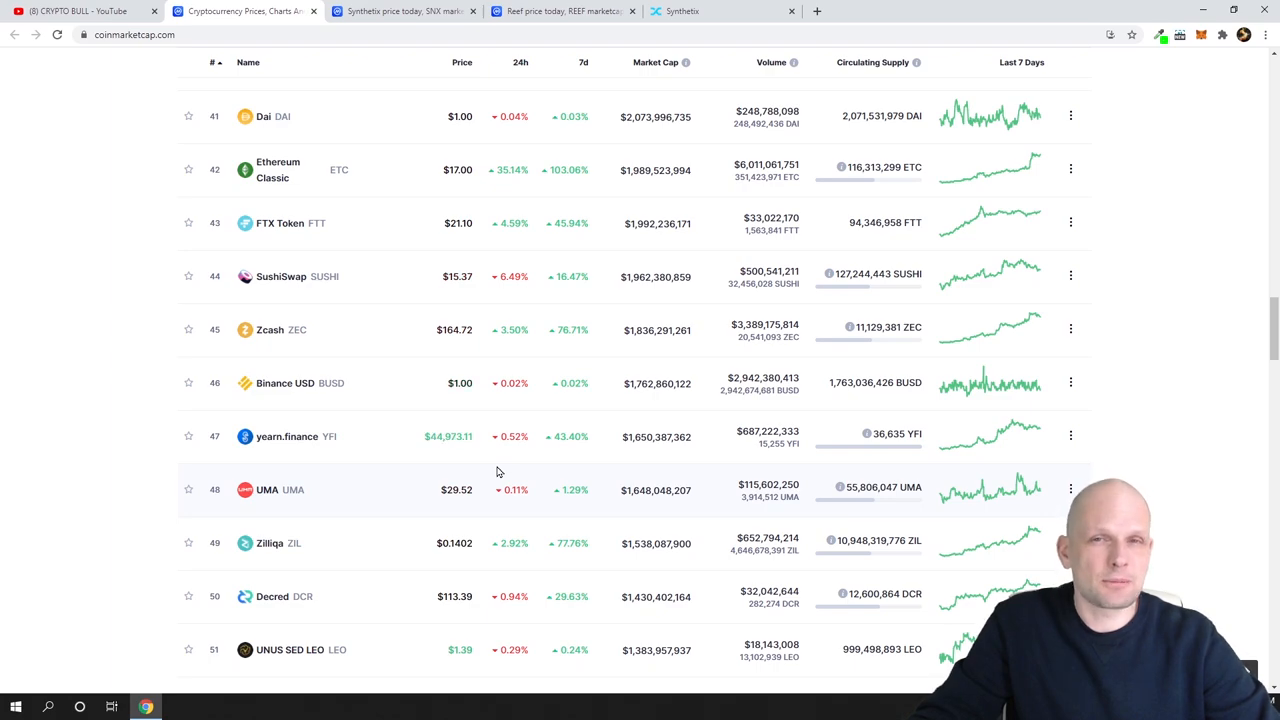
pyautogui.scroll(-5, 497, 471)
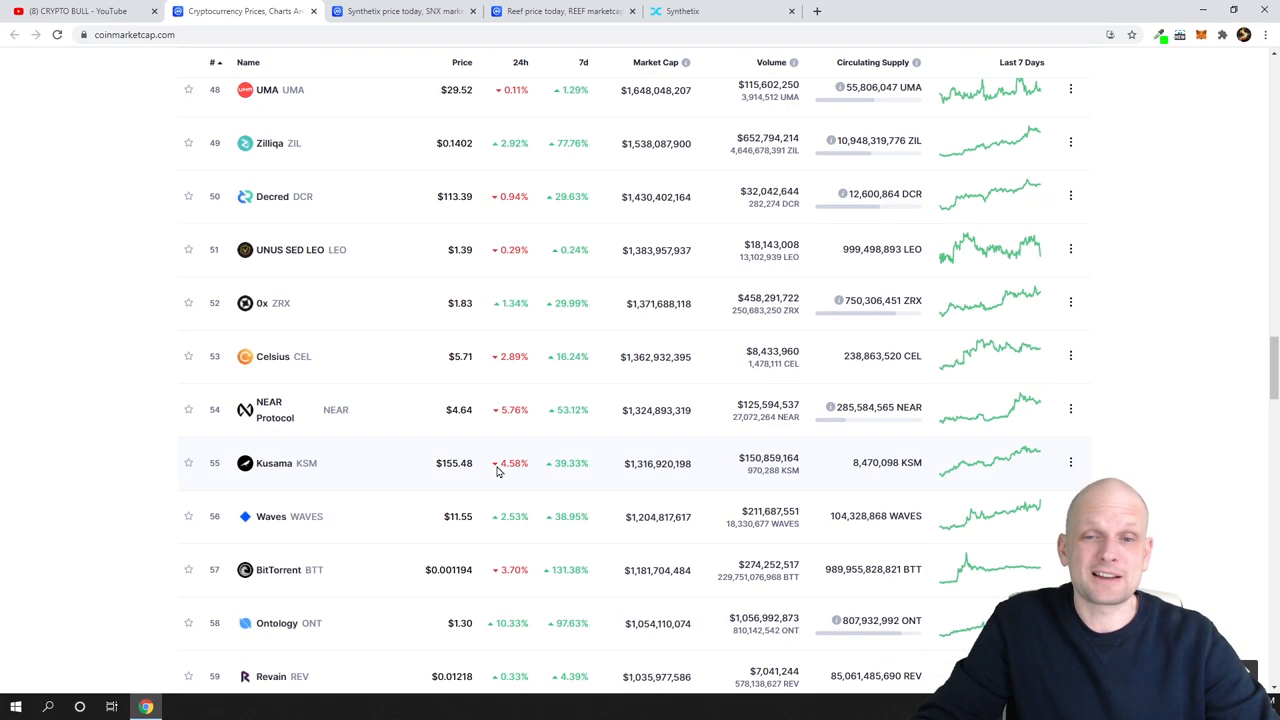
pyautogui.scroll(-3, 497, 471)
pyautogui.scroll(-3, 497, 471)
pyautogui.scroll(-2, 497, 471)
pyautogui.scroll(3, 497, 471)
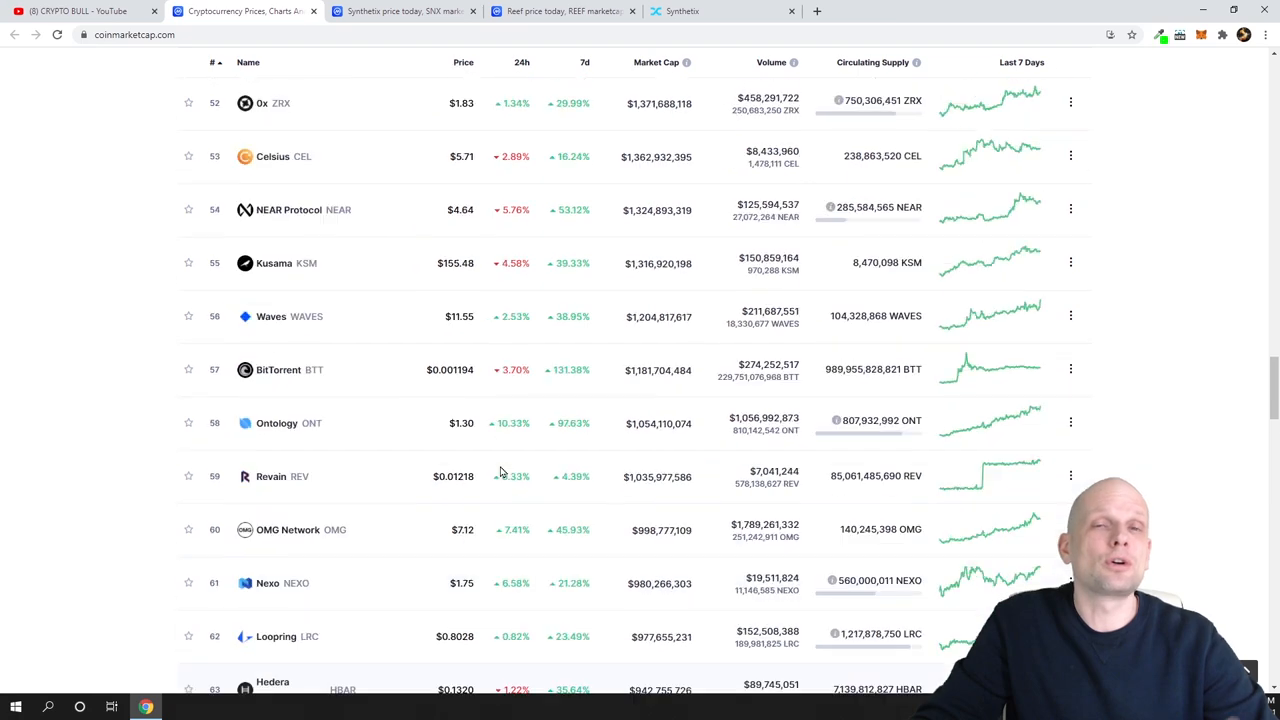
pyautogui.scroll(3, 497, 471)
pyautogui.scroll(2, 503, 468)
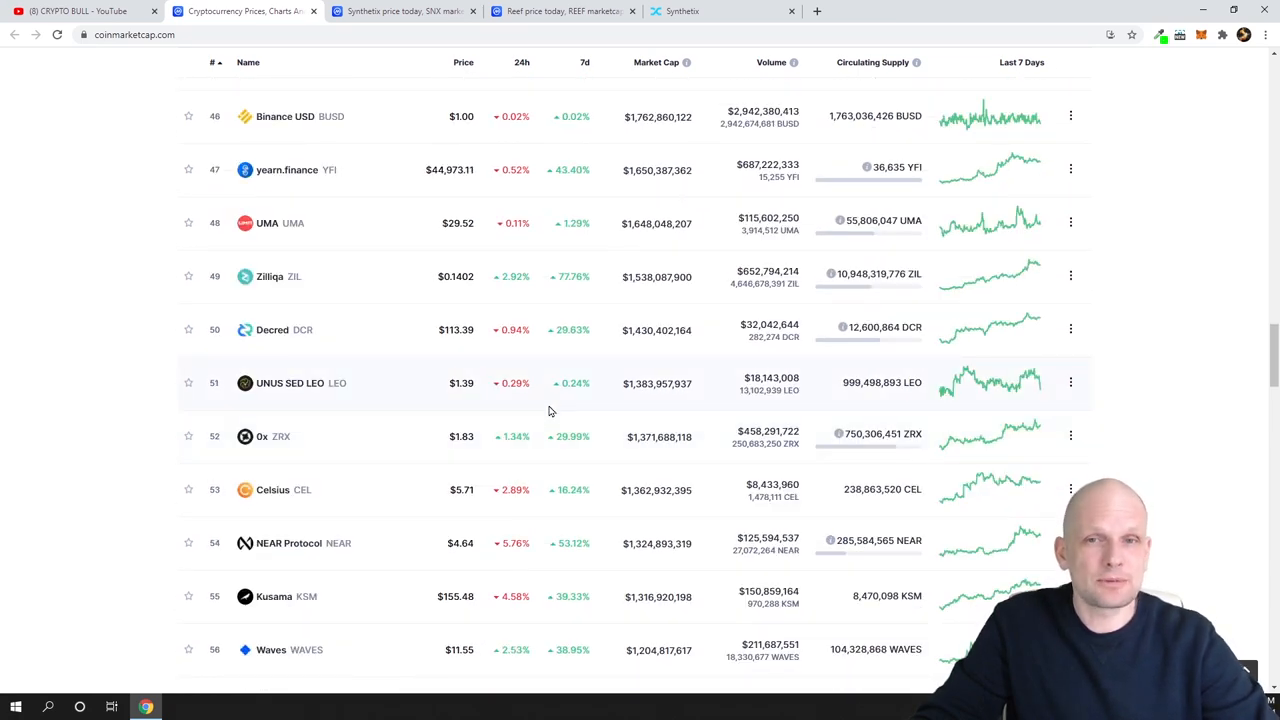
pyautogui.scroll(3, 548, 410)
pyautogui.scroll(4, 520, 380)
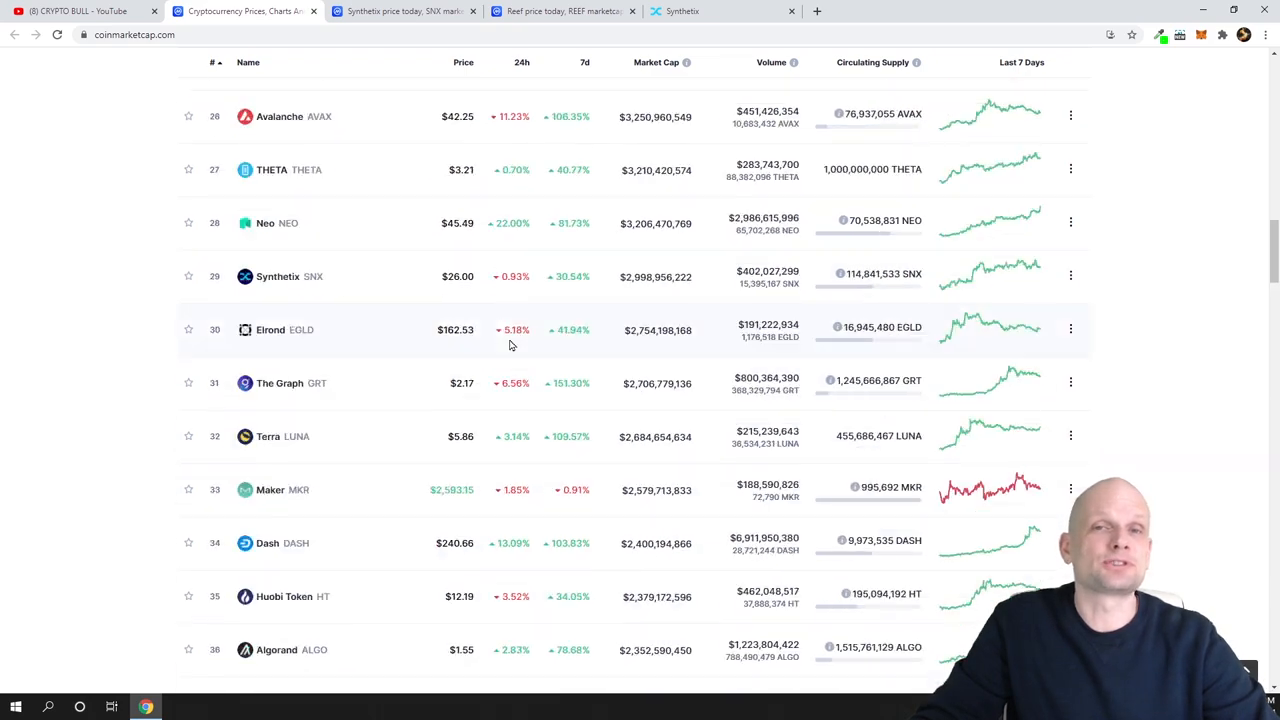
pyautogui.scroll(5, 509, 344)
pyautogui.scroll(5, 509, 344)
pyautogui.scroll(4, 509, 344)
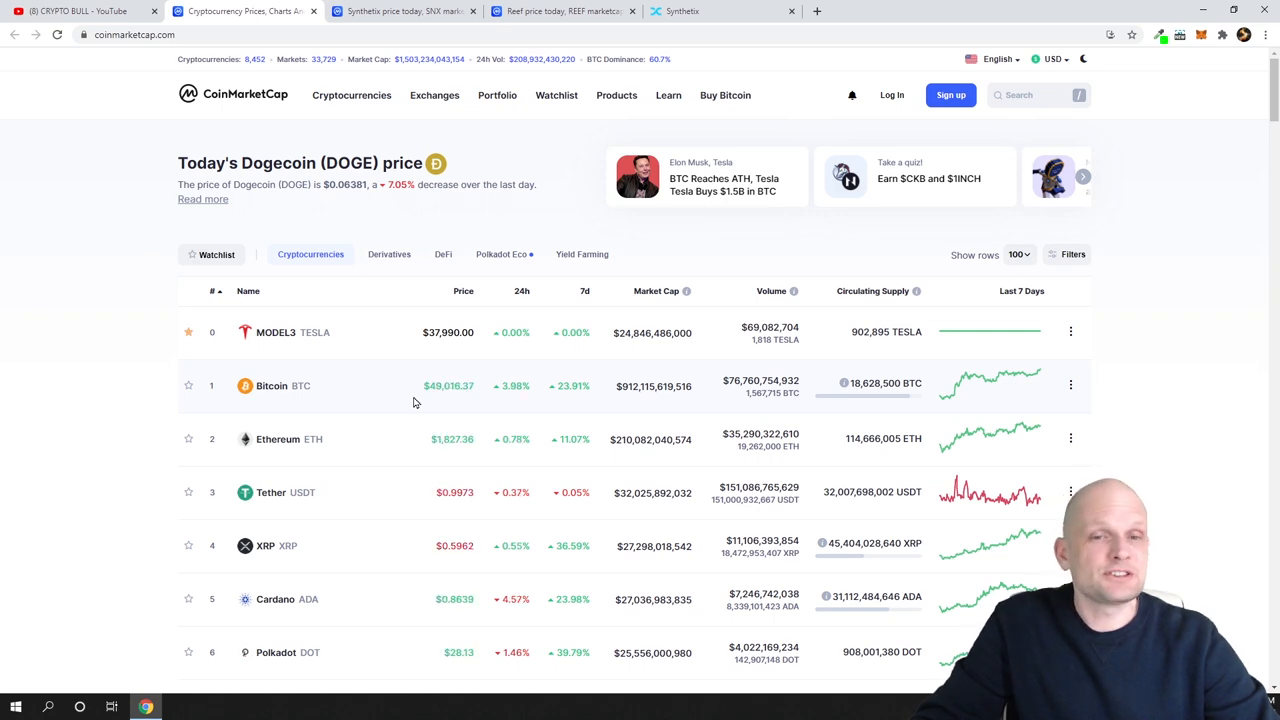
pyautogui.scroll(-5, 413, 401)
pyautogui.scroll(-5, 413, 401)
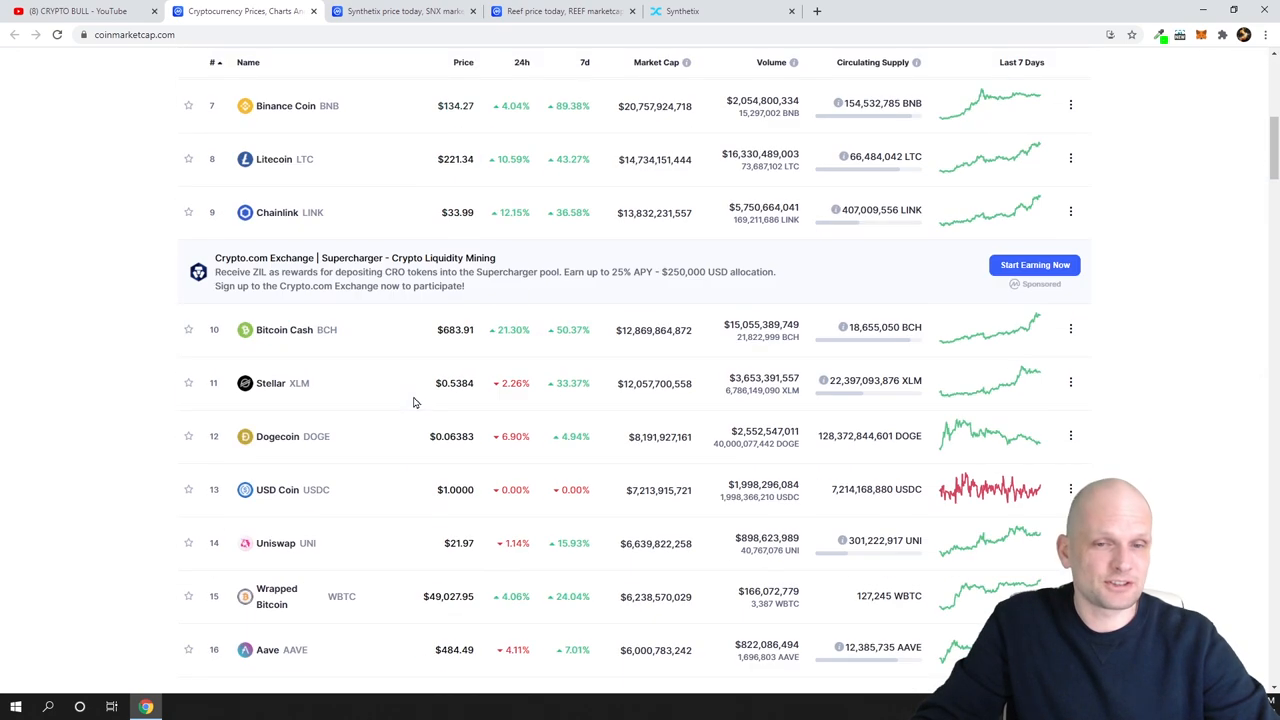
pyautogui.scroll(-5, 413, 401)
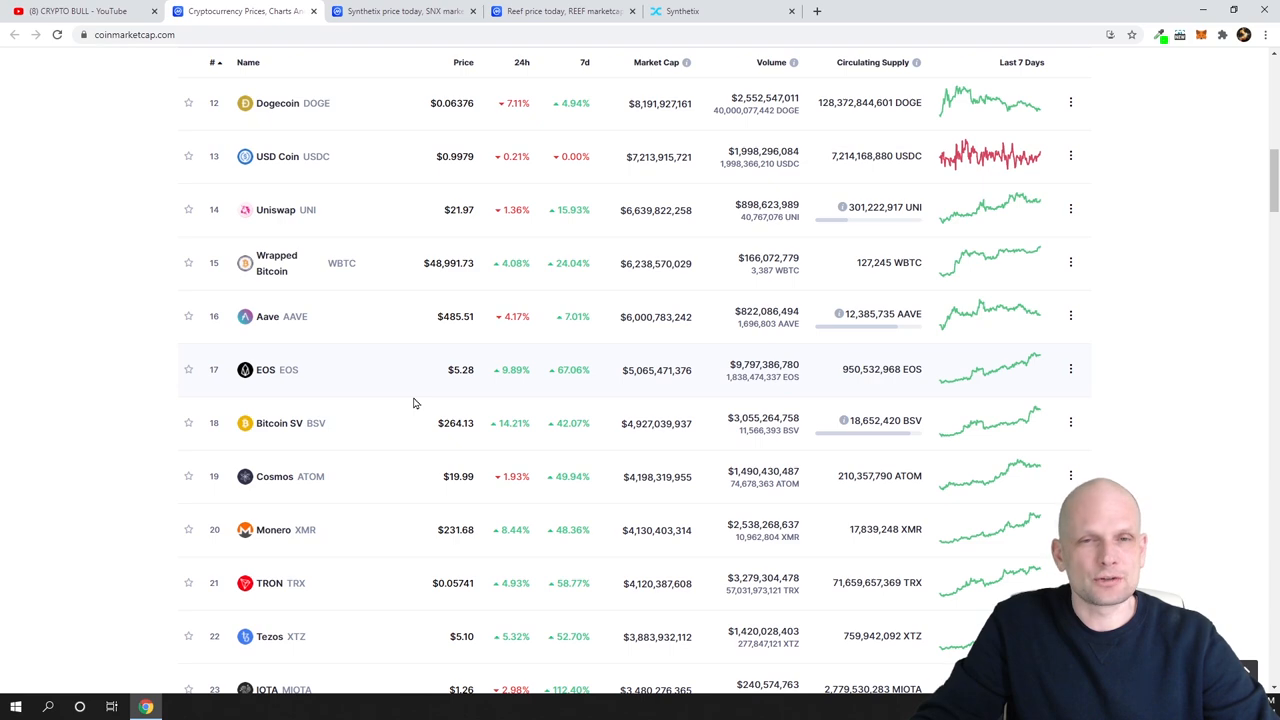
# Close the Cryptocurrency Prices tab to get back to the Synthetix price page
pyautogui.hotkey('ctrl', 'w')
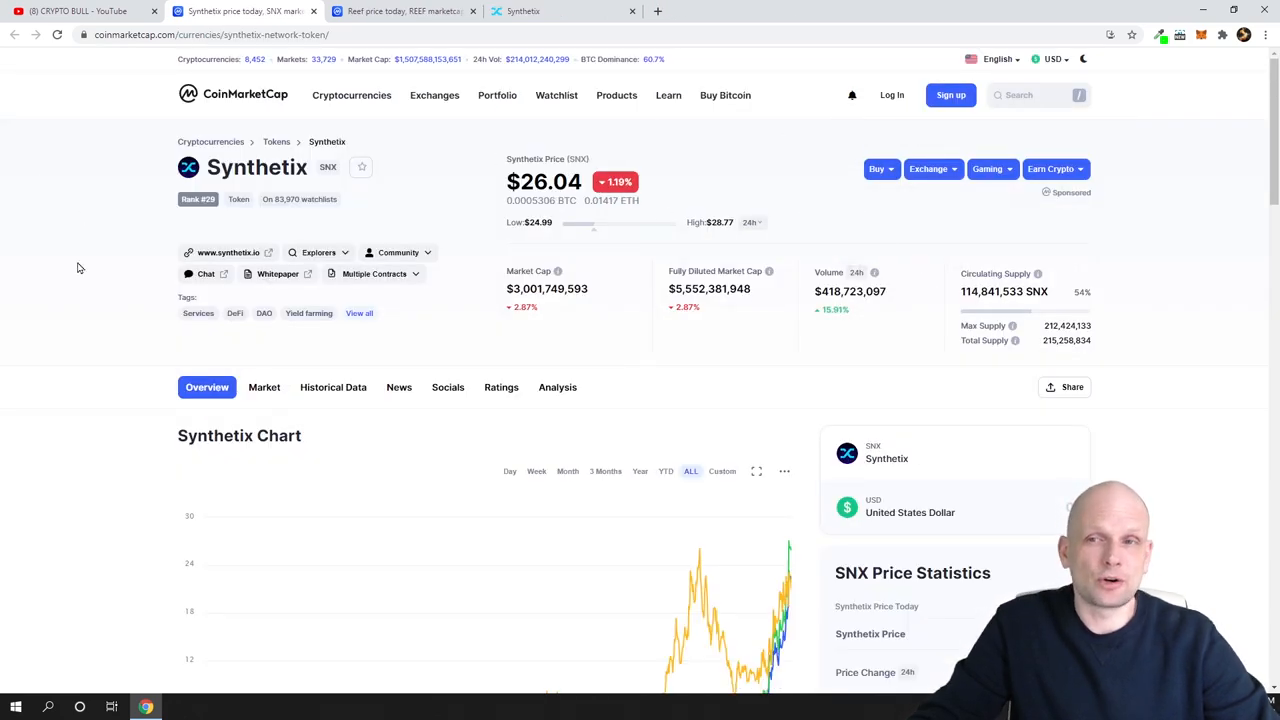
pyautogui.scroll(-3, 80, 268)
pyautogui.scroll(3, 80, 266)
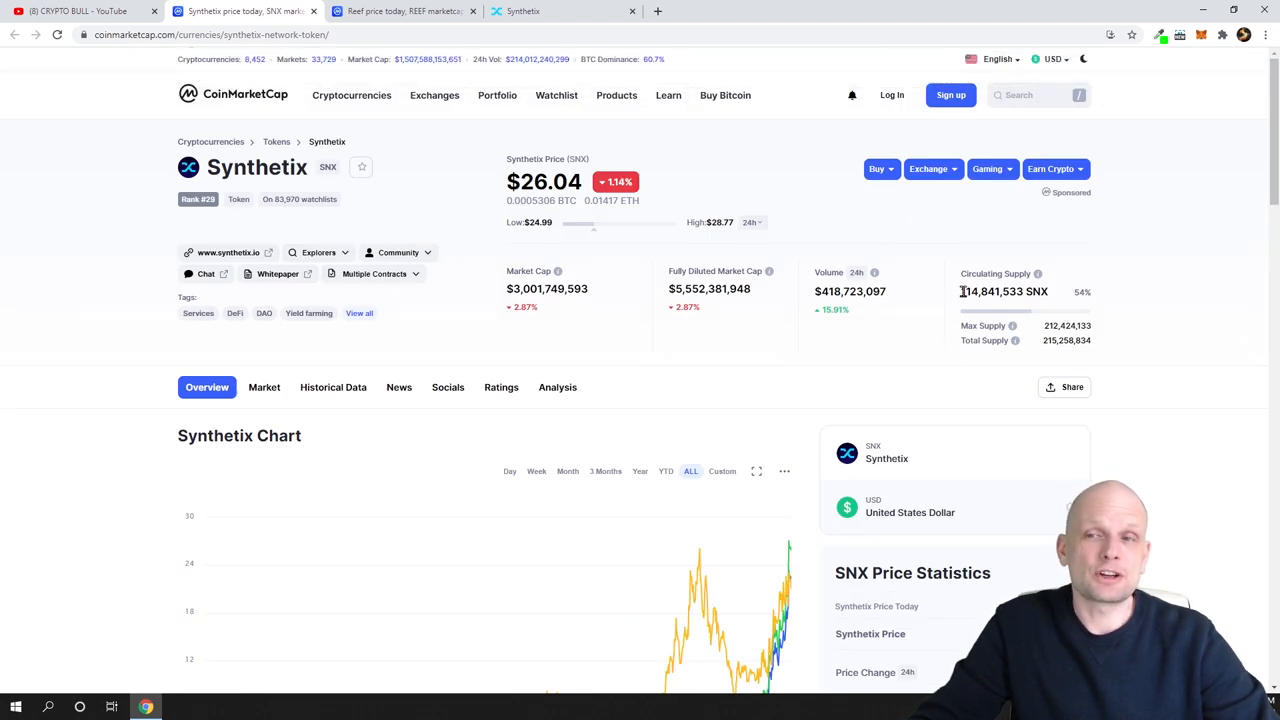
# Highlight the Synthetix circulating supply value of 114,841,533 SNX
pyautogui.moveTo(961, 291); pyautogui.dragTo(1050, 293)
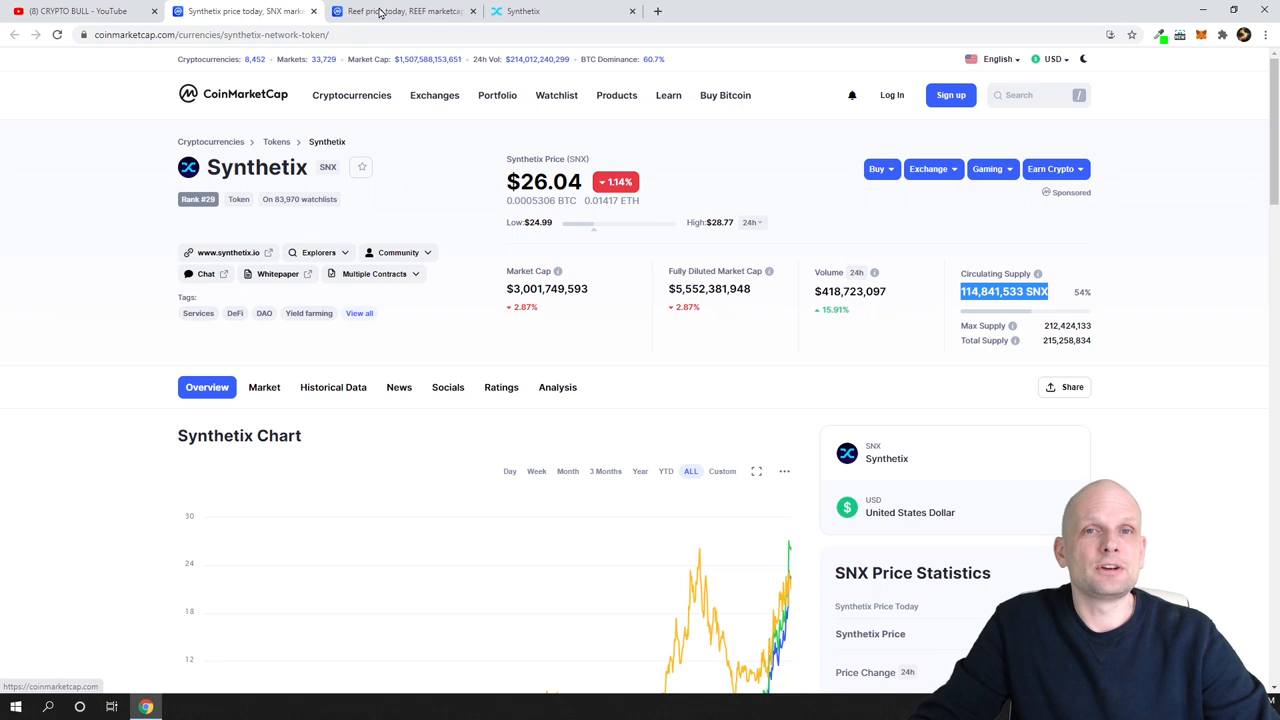
# View the synthetix.io homepage and highlight the leading digits of its total value locked
pyautogui.click(560, 11)
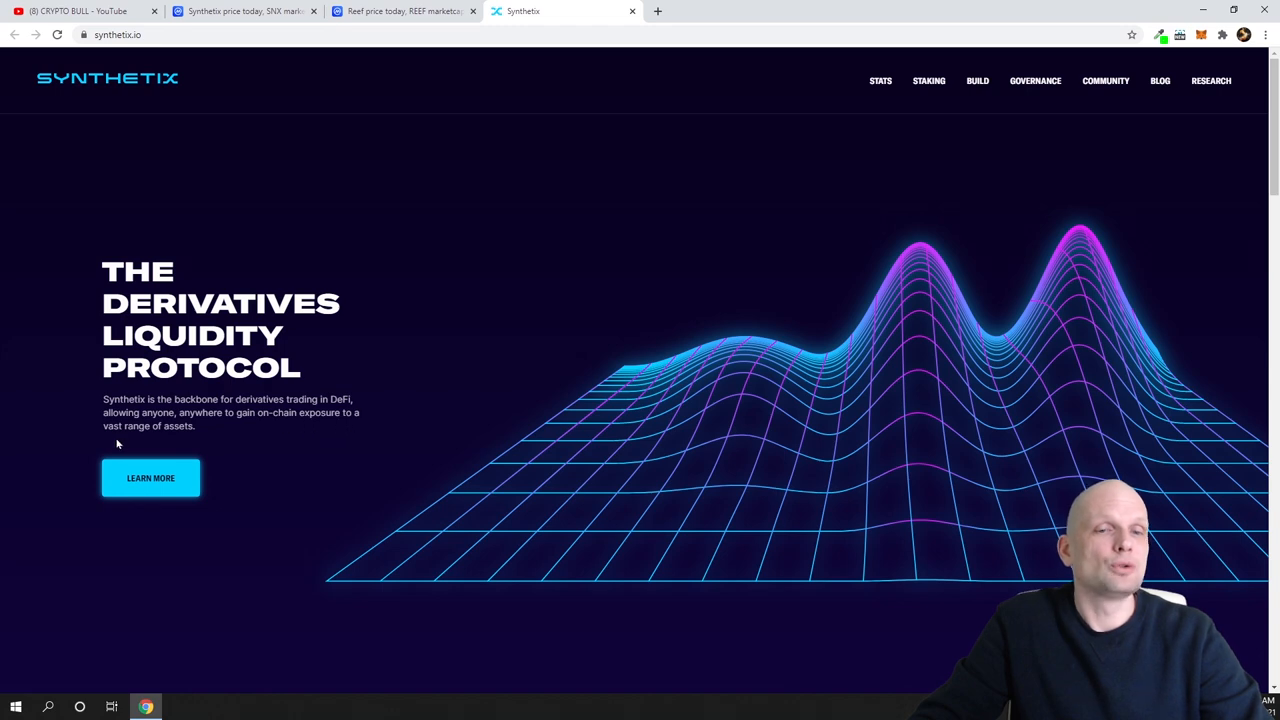
pyautogui.moveTo(119, 425); pyautogui.dragTo(196, 425)
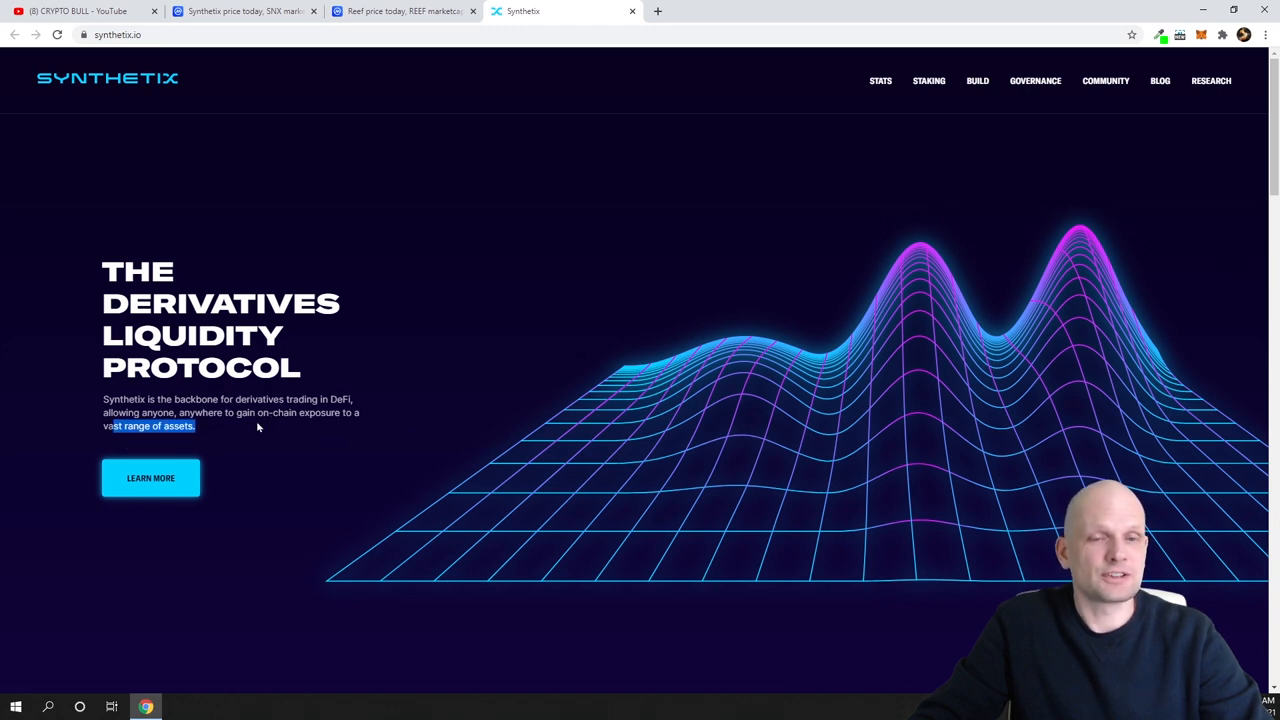
pyautogui.scroll(-3, 266, 383)
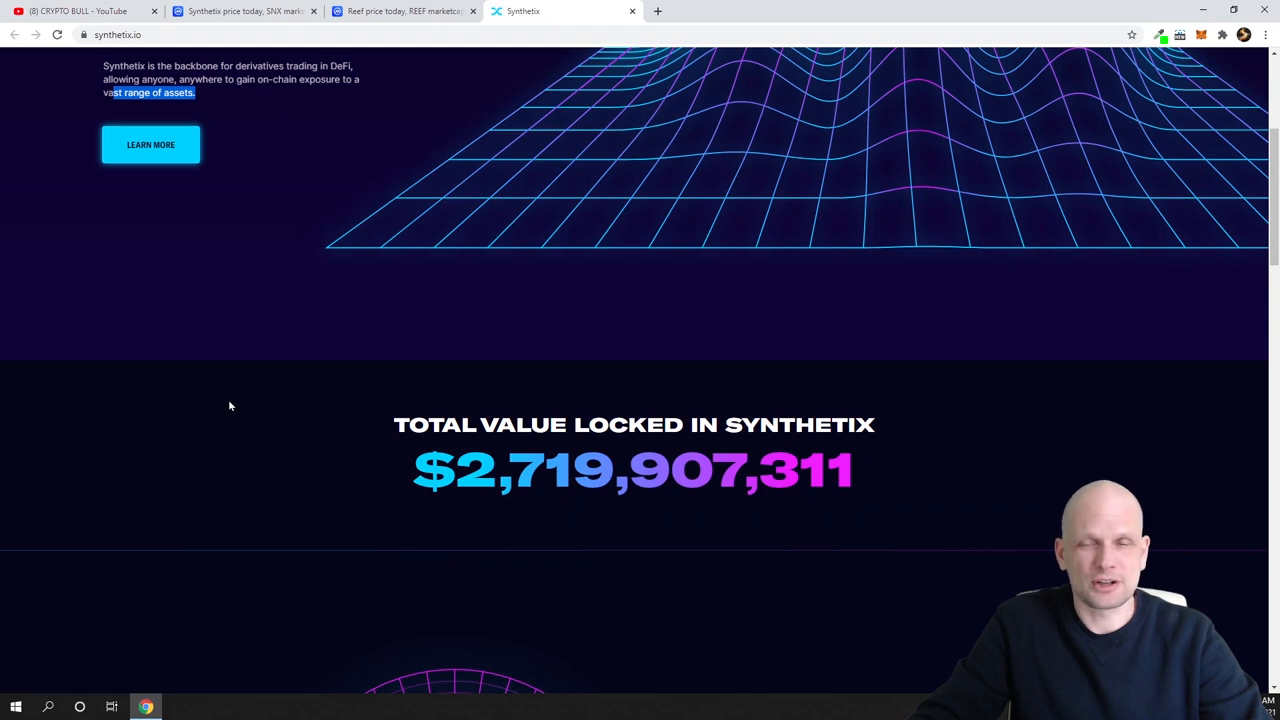
pyautogui.scroll(4, 229, 405)
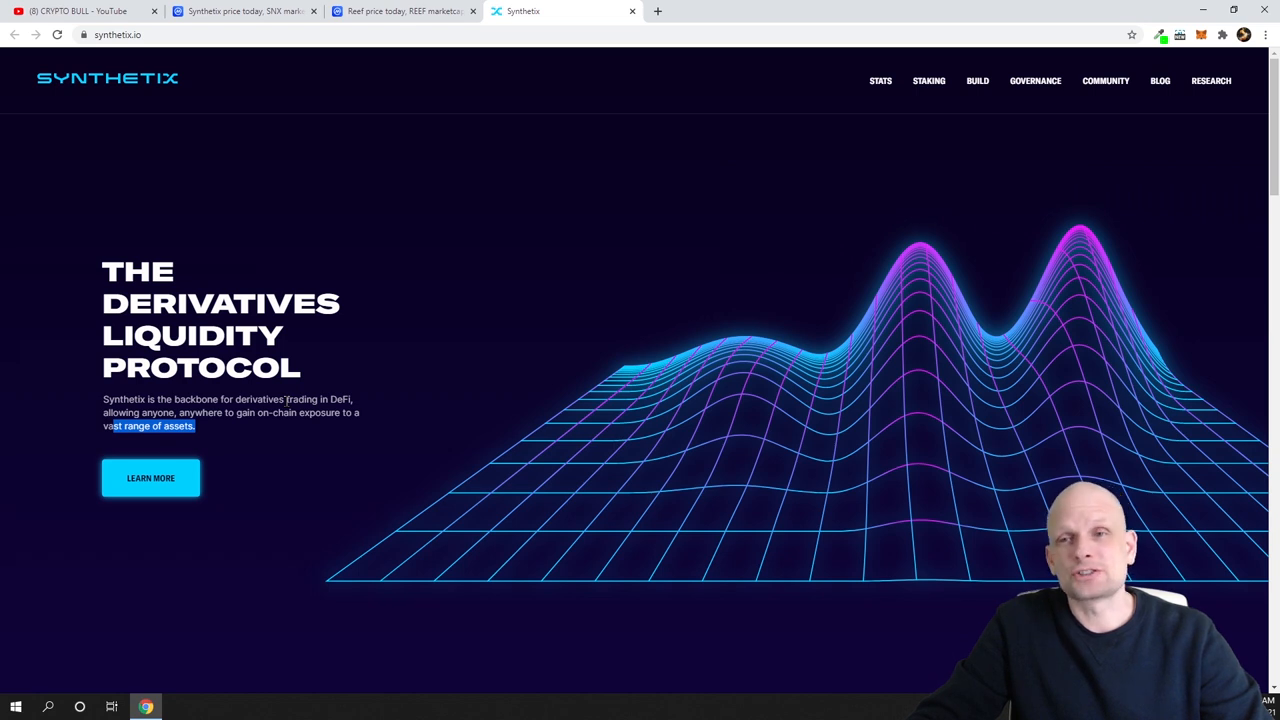
pyautogui.scroll(-4, 286, 400)
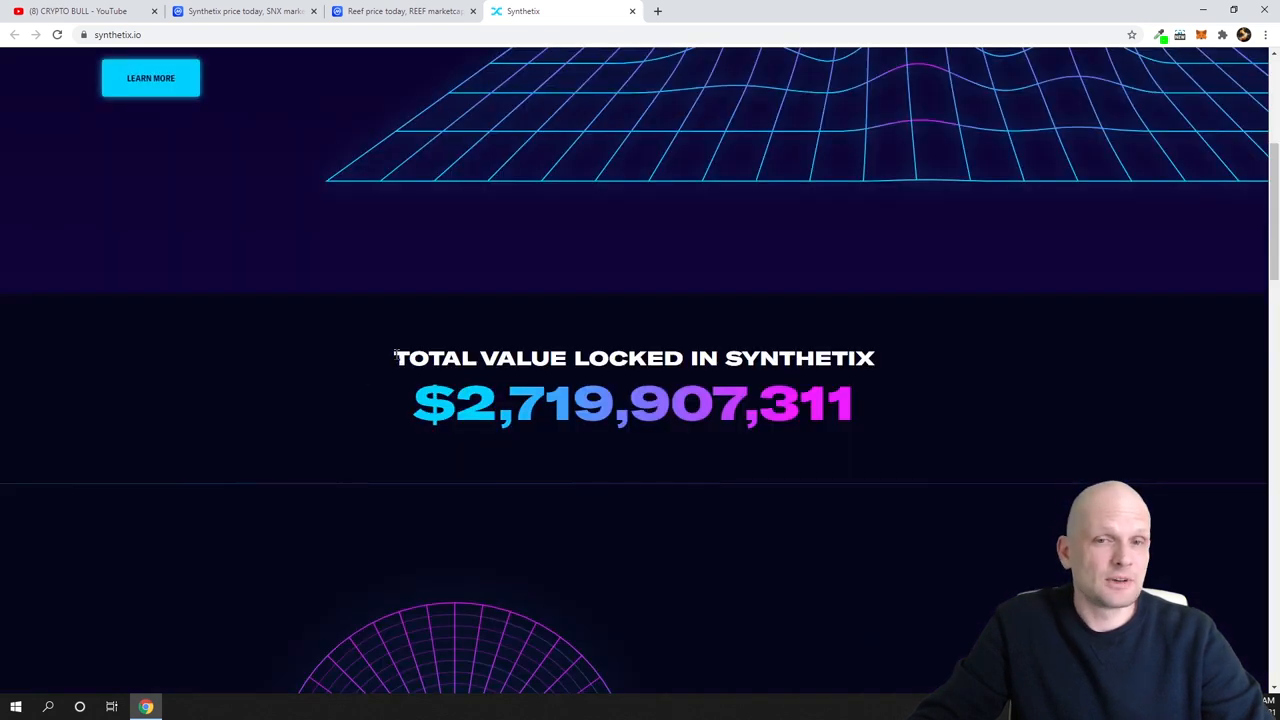
pyautogui.moveTo(394, 356); pyautogui.dragTo(848, 358)
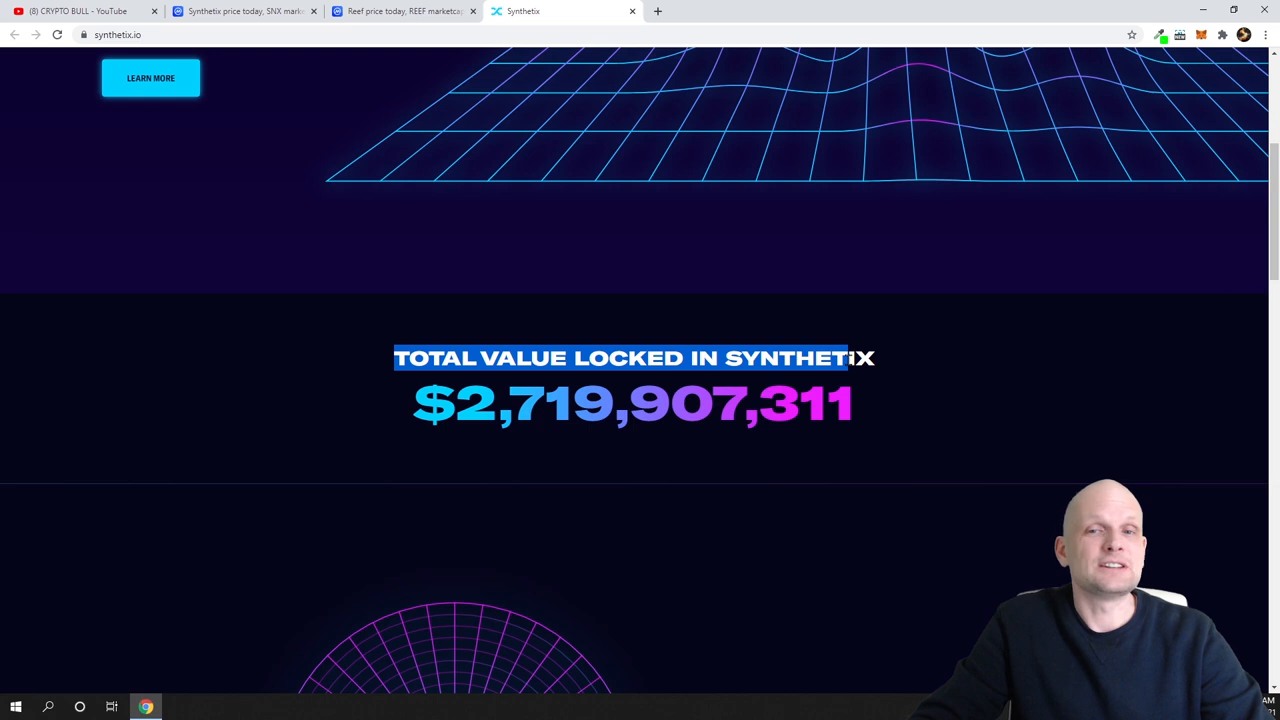
pyautogui.moveTo(442, 415); pyautogui.dragTo(510, 411)
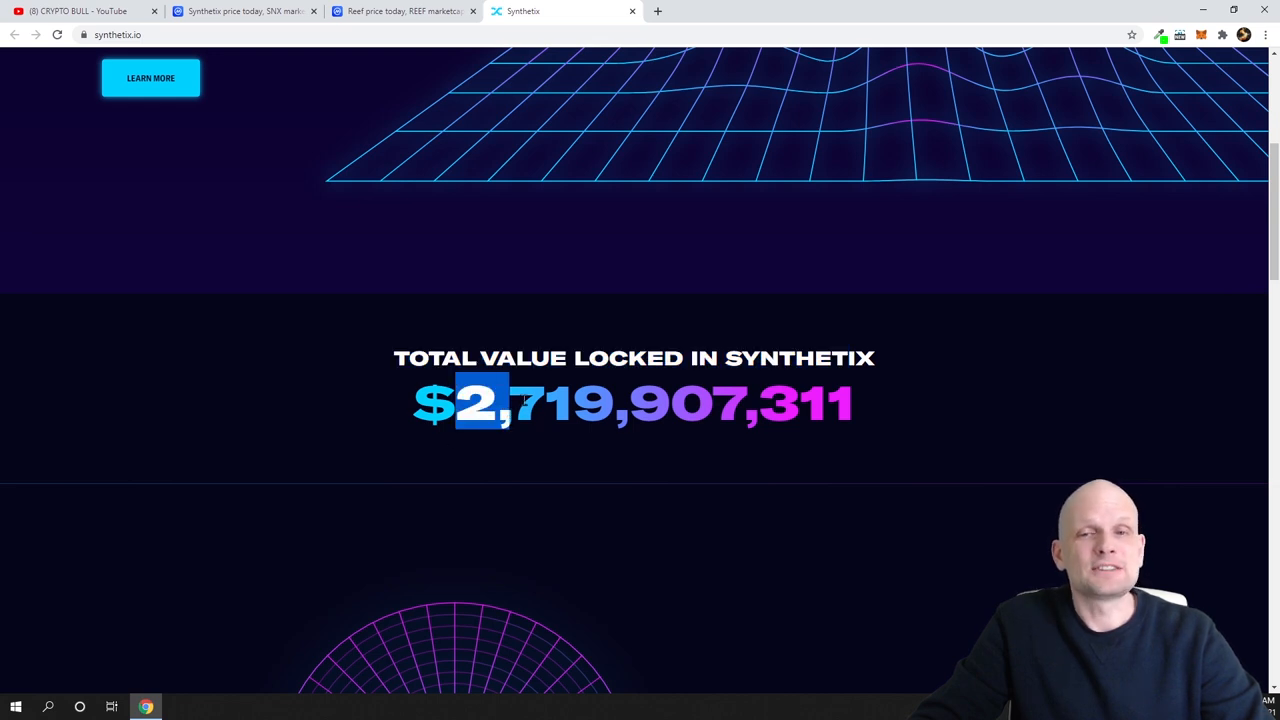
pyautogui.scroll(2, 530, 420)
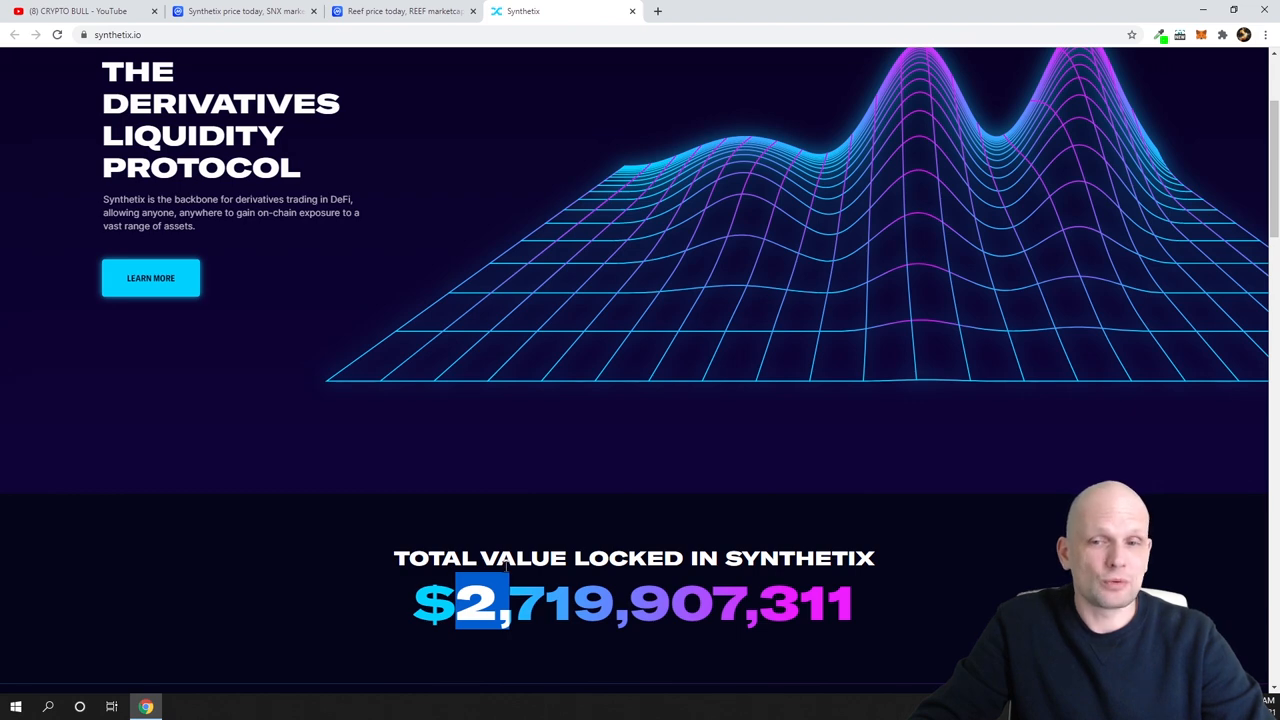
# Close the Reef CoinMarketCap tab and settle back on the synthetix.io homepage
pyautogui.click(382, 10)
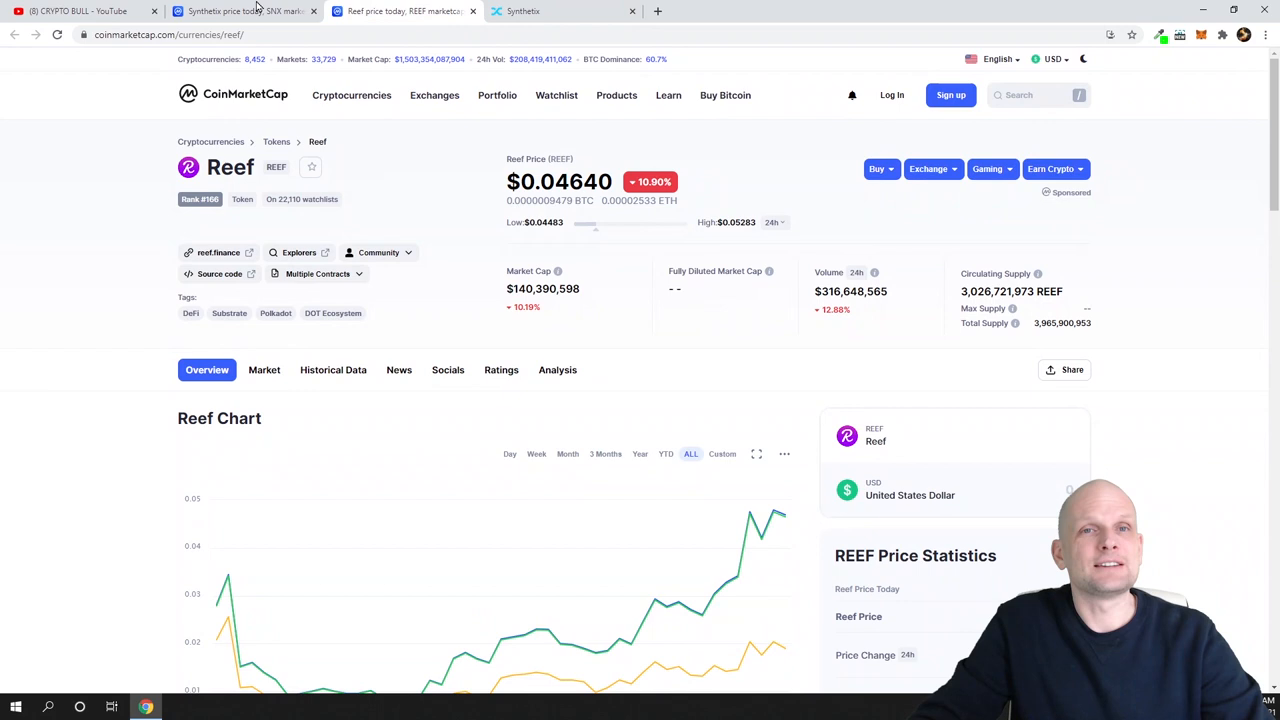
pyautogui.hotkey('ctrl', 'shift', 'Tab')
pyautogui.click(473, 12)
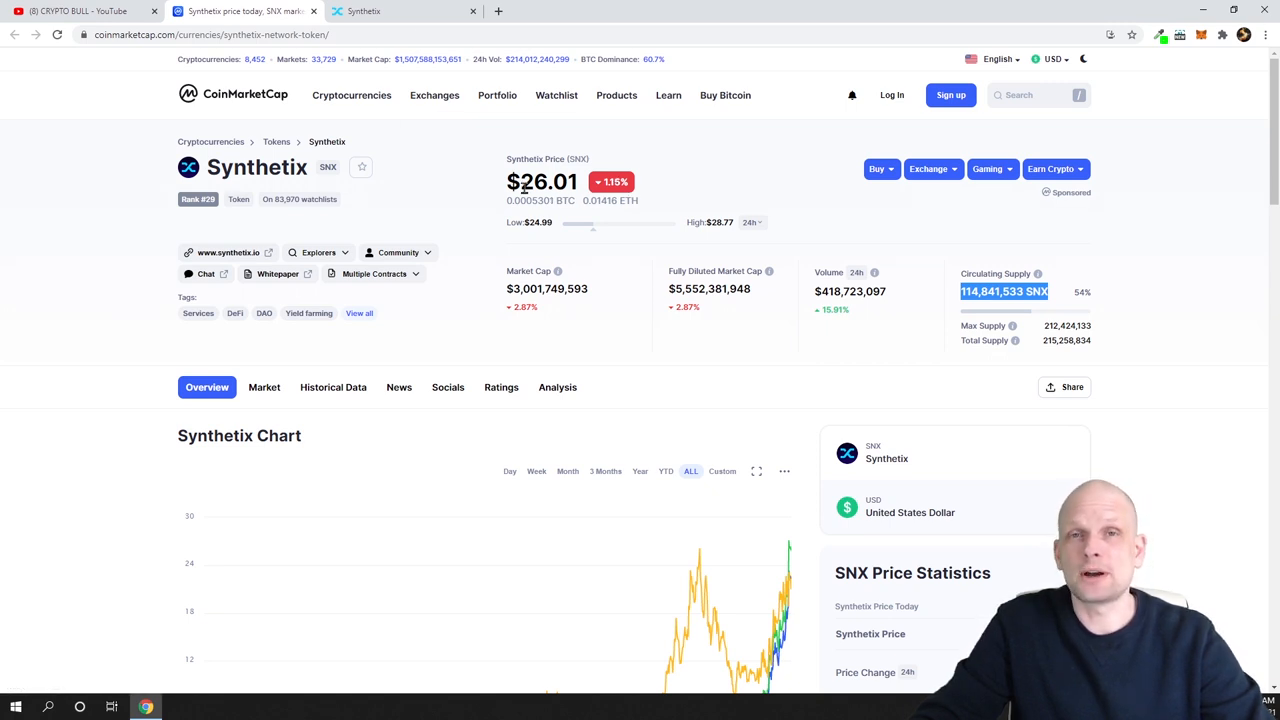
pyautogui.click(370, 11)
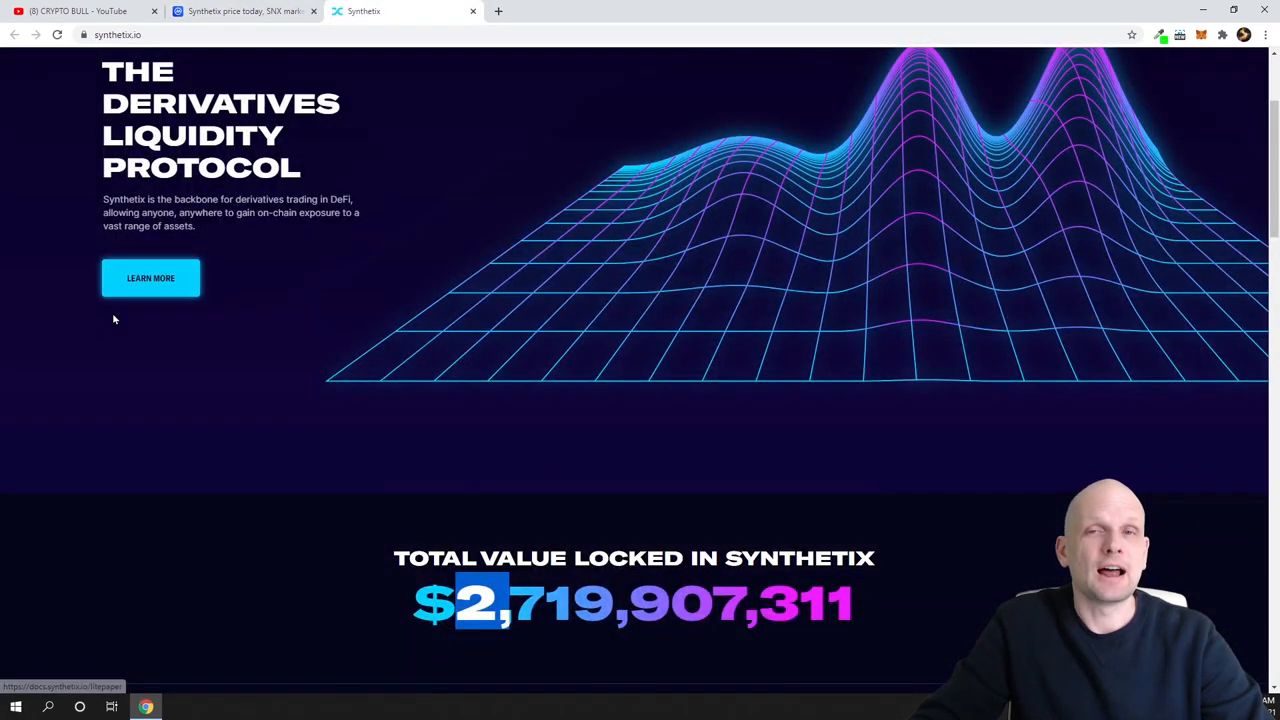
pyautogui.scroll(-3, 112, 312)
pyautogui.scroll(-5, 150, 450)
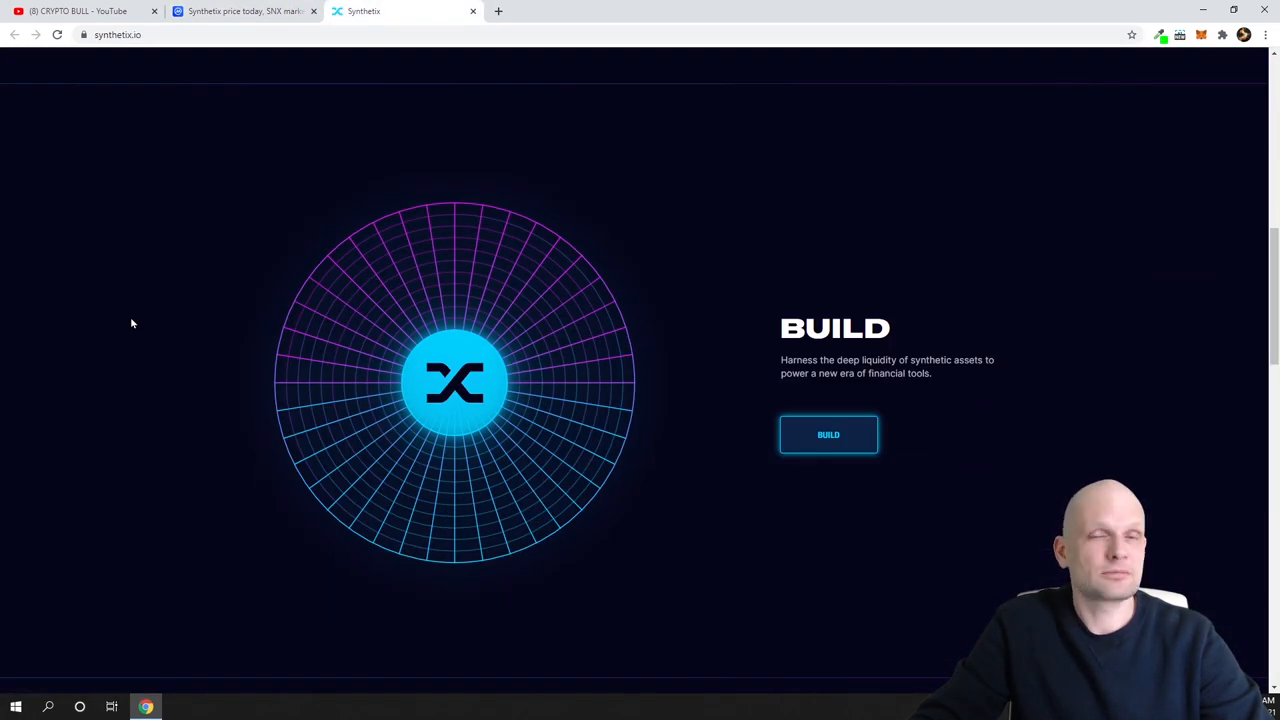
pyautogui.scroll(-2, 130, 316)
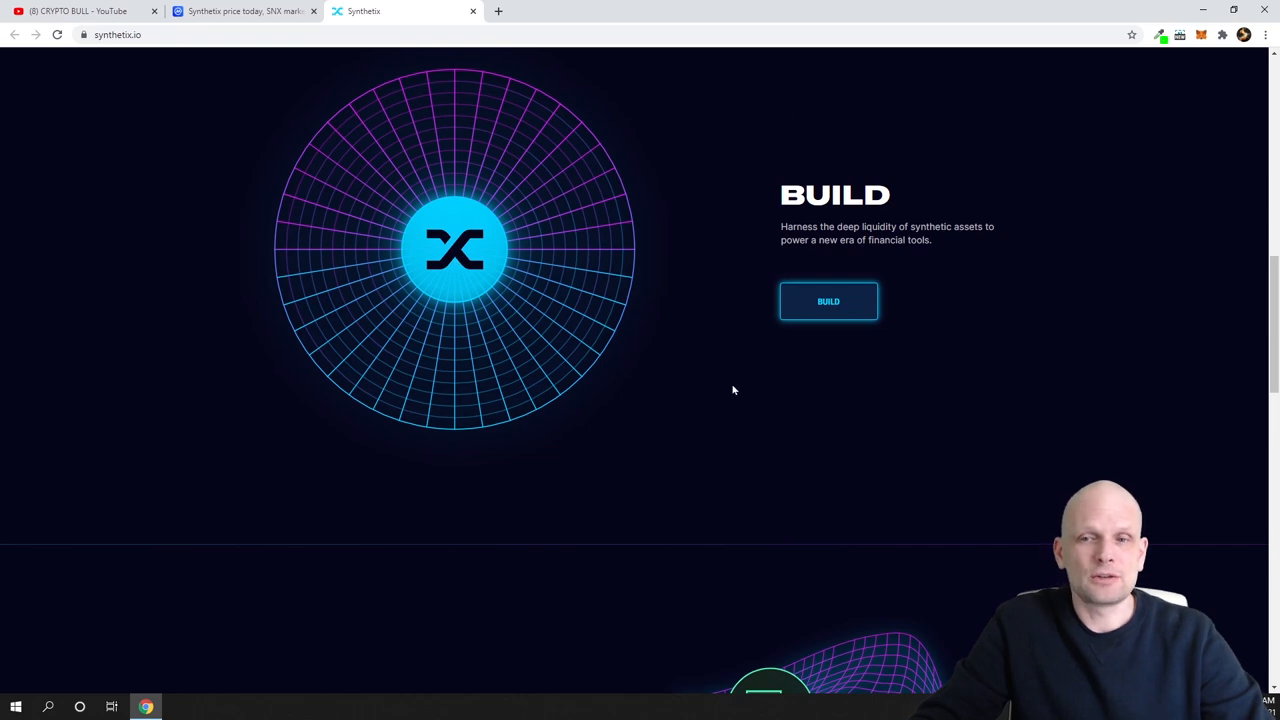
pyautogui.scroll(-5, 730, 390)
pyautogui.scroll(-3, 529, 344)
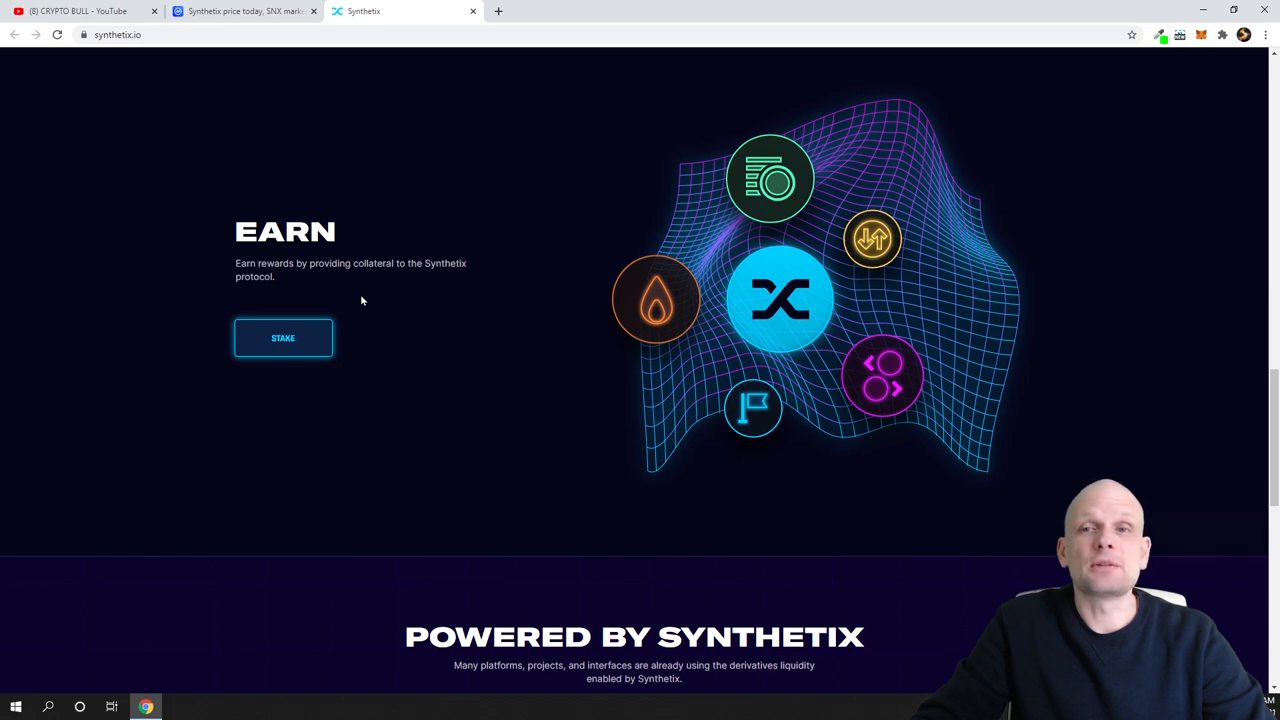
pyautogui.scroll(-5, 360, 294)
pyautogui.scroll(-5, 360, 294)
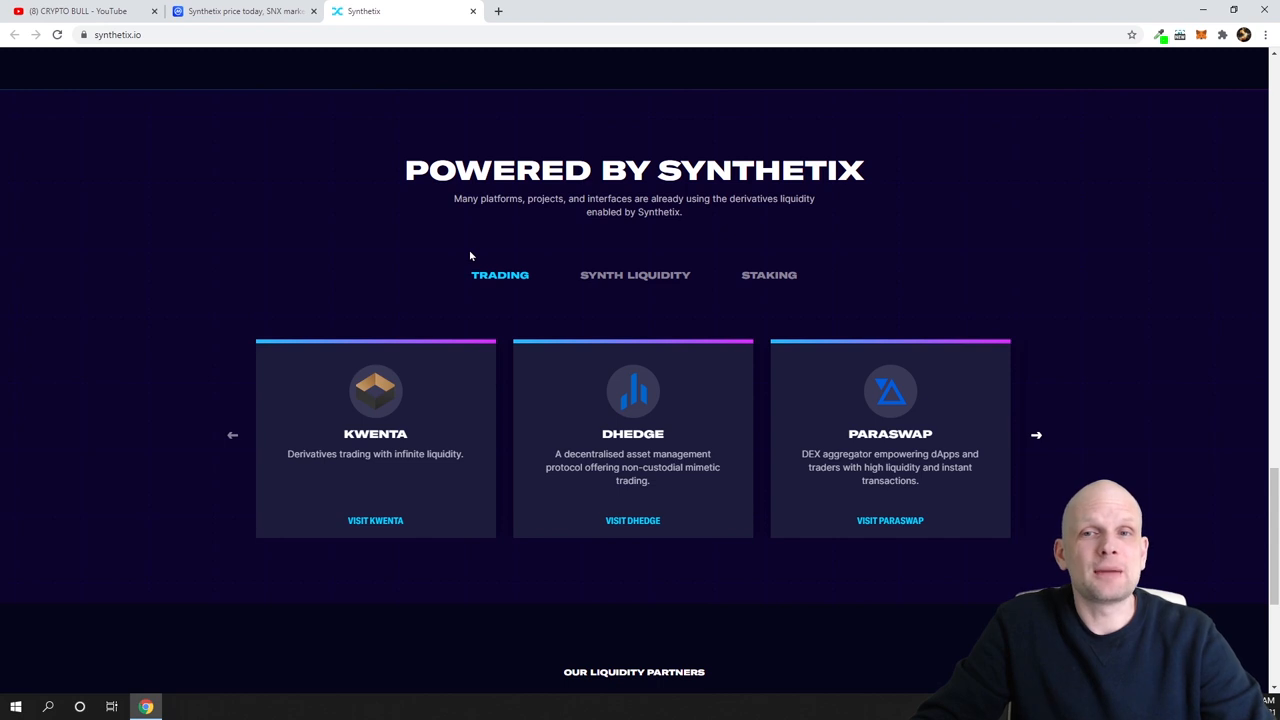
pyautogui.scroll(-1, 470, 256)
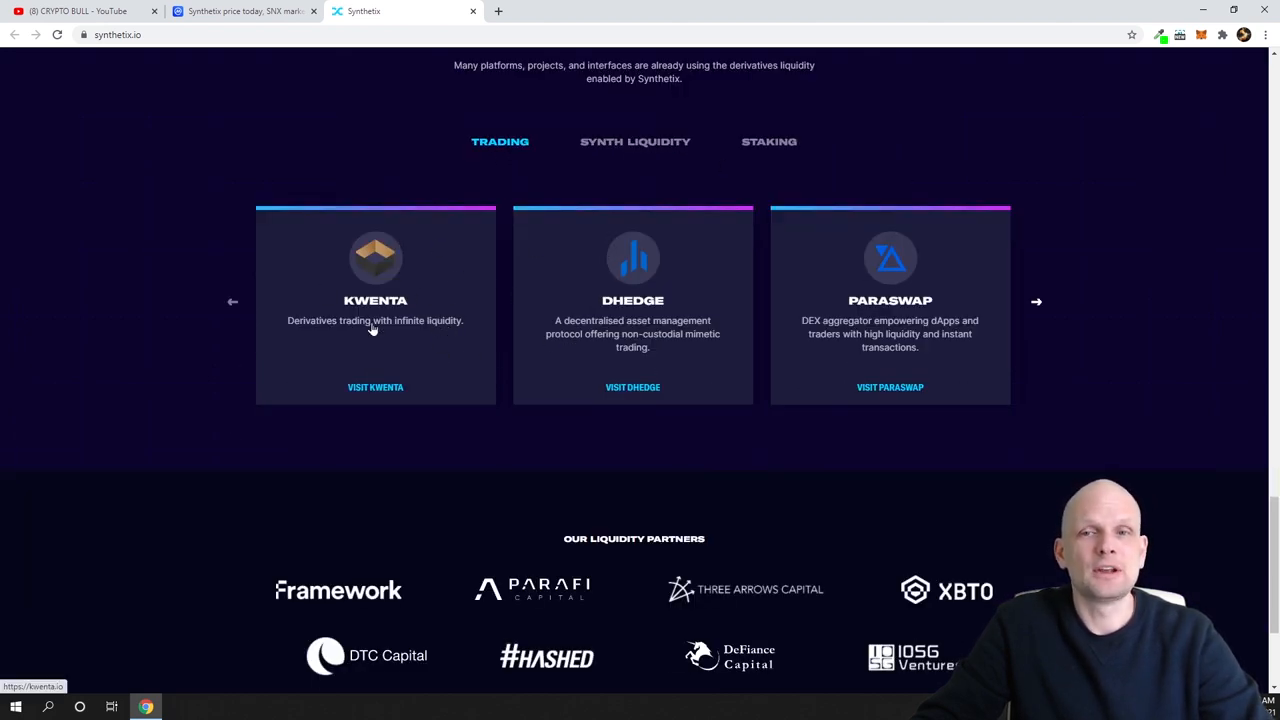
# Browse the Synth Liquidity and Staking project lists under Powered by Synthetix
pyautogui.click(635, 141)
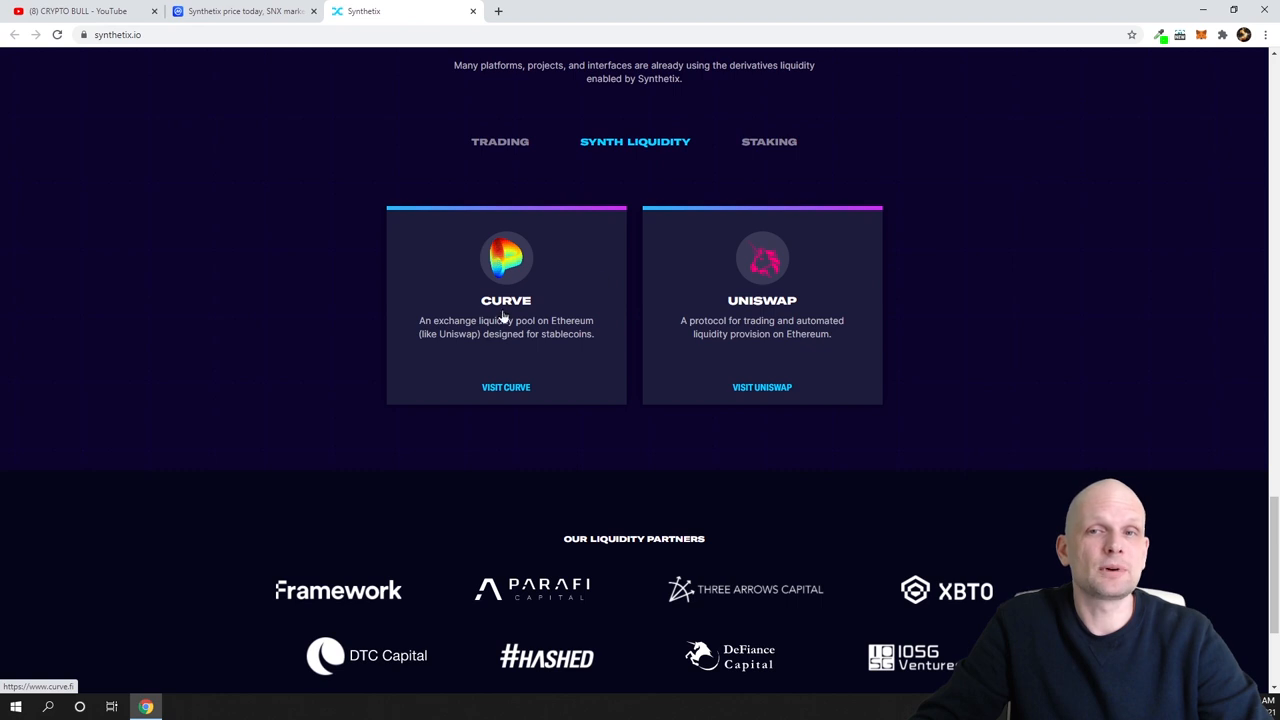
pyautogui.click(769, 141)
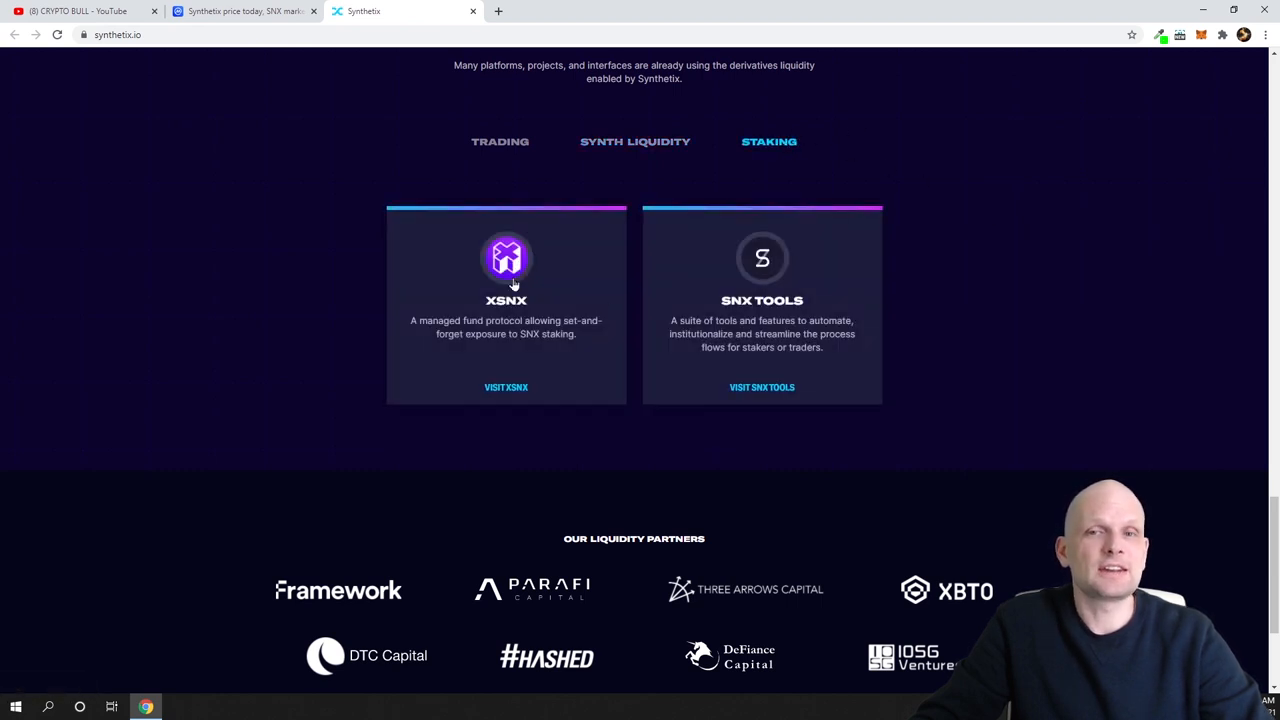
pyautogui.scroll(-2, 770, 185)
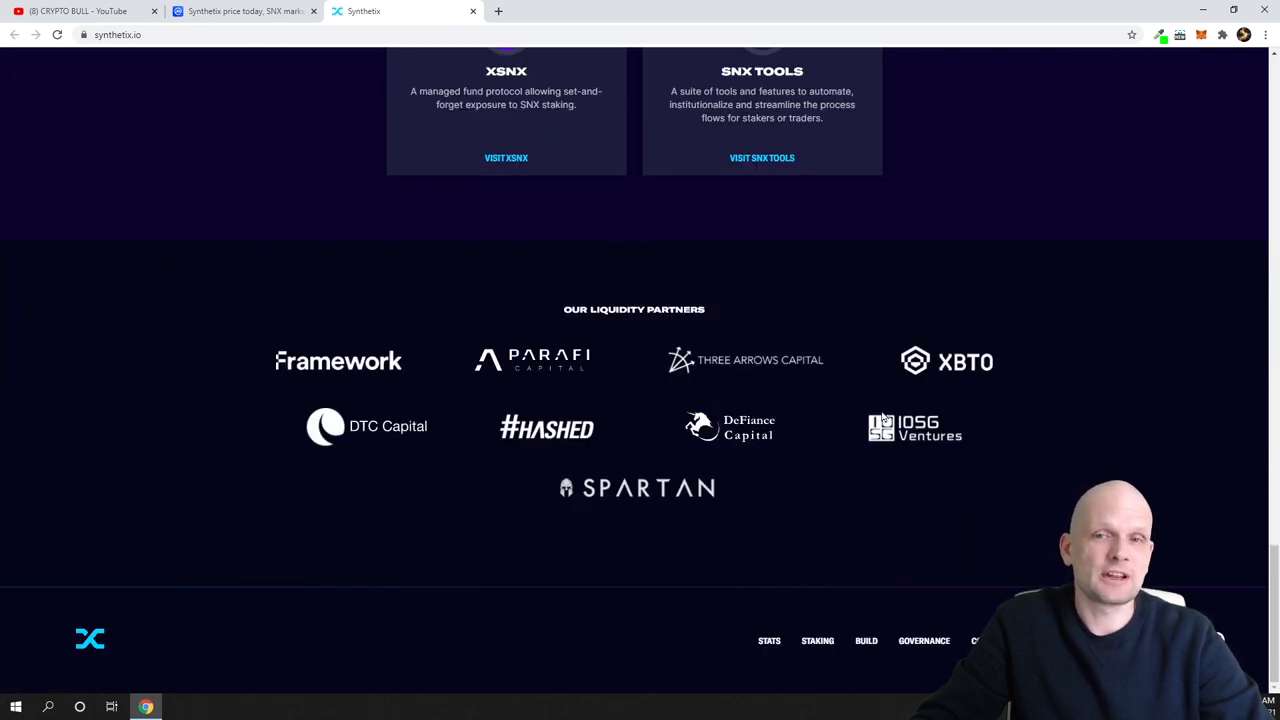
pyautogui.scroll(10, 884, 450)
pyautogui.scroll(5, 859, 404)
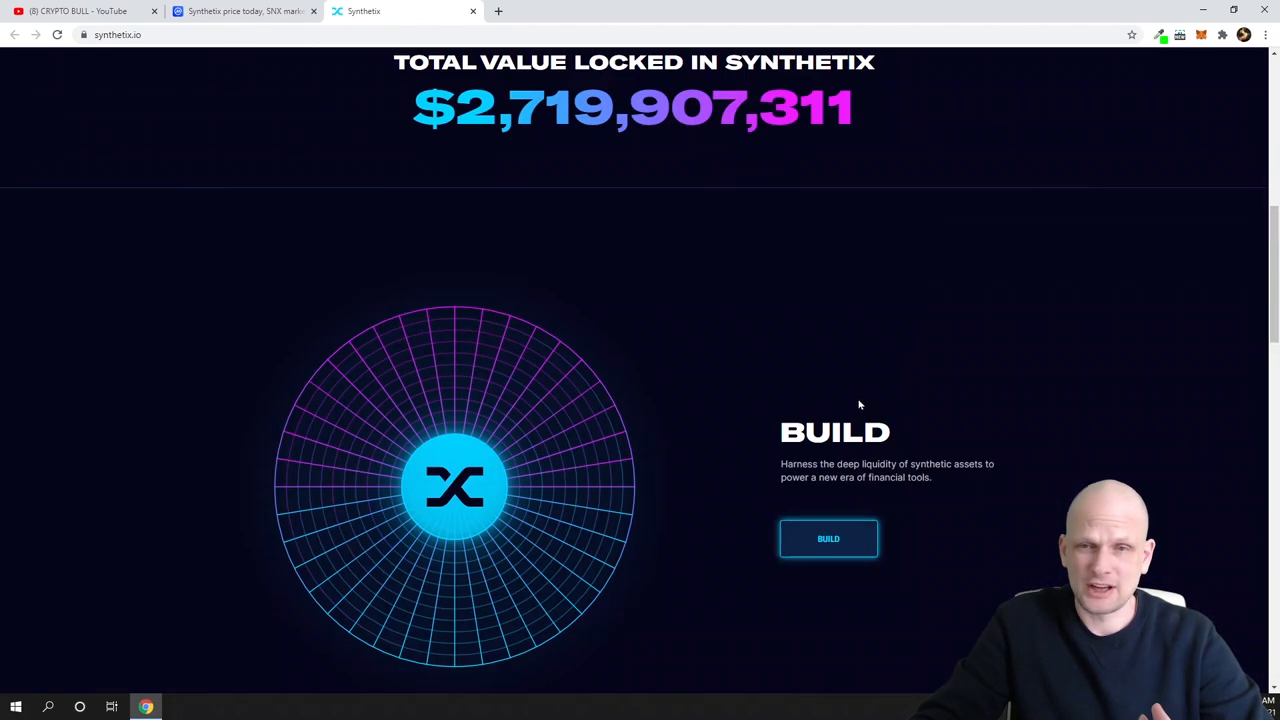
pyautogui.scroll(5, 859, 404)
pyautogui.scroll(4, 860, 404)
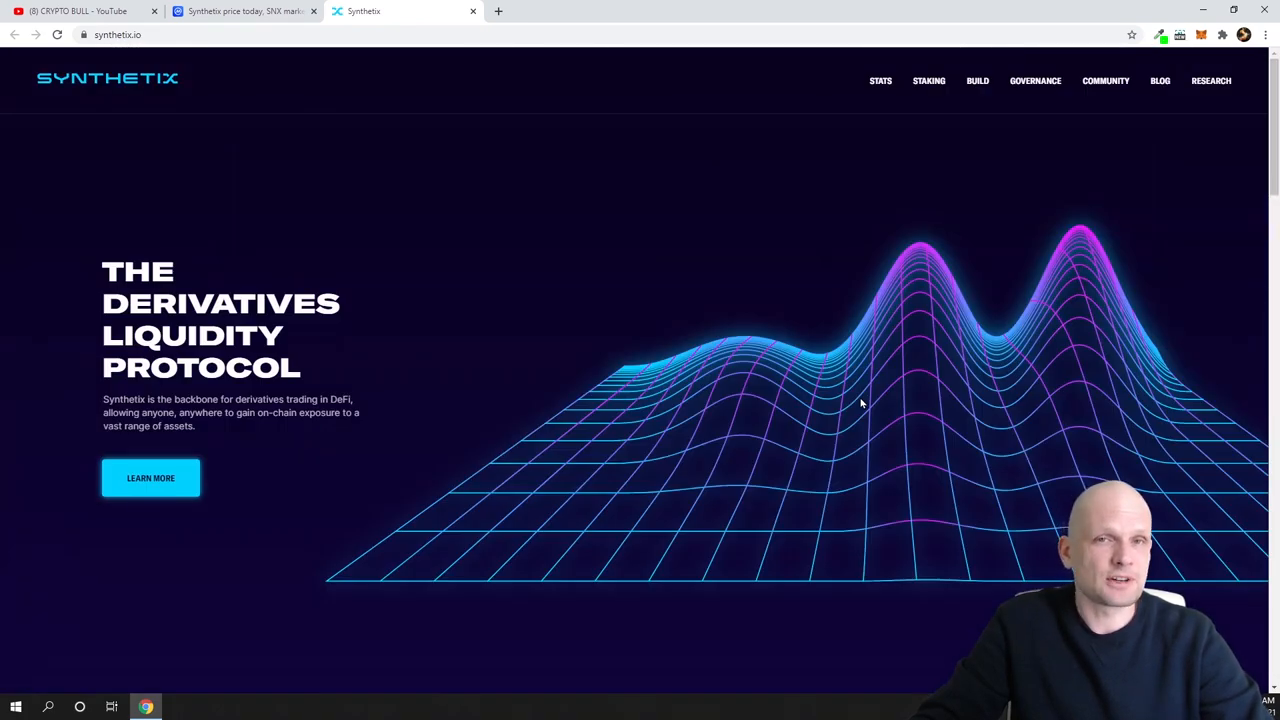
# Launch the staking.synthetix.io dApp from the nav bar, then return to the CoinMarketCap Synthetix page
pyautogui.click(929, 81)
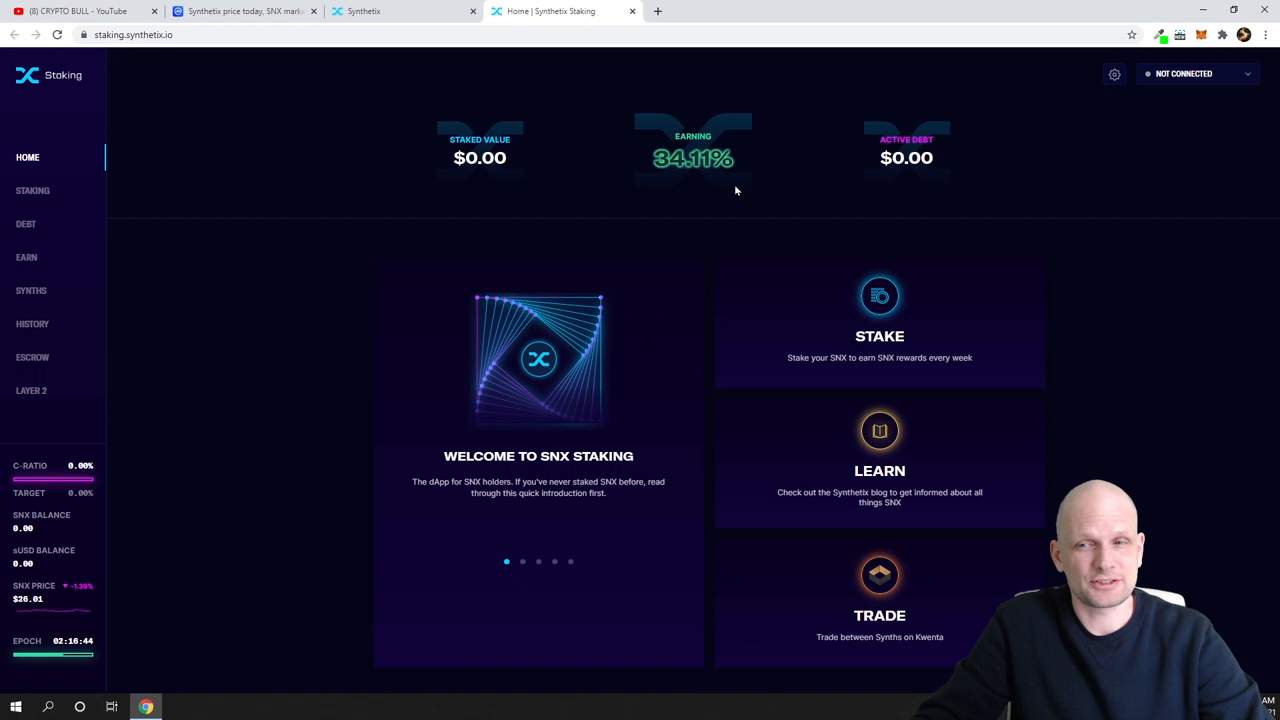
pyautogui.click(281, 10)
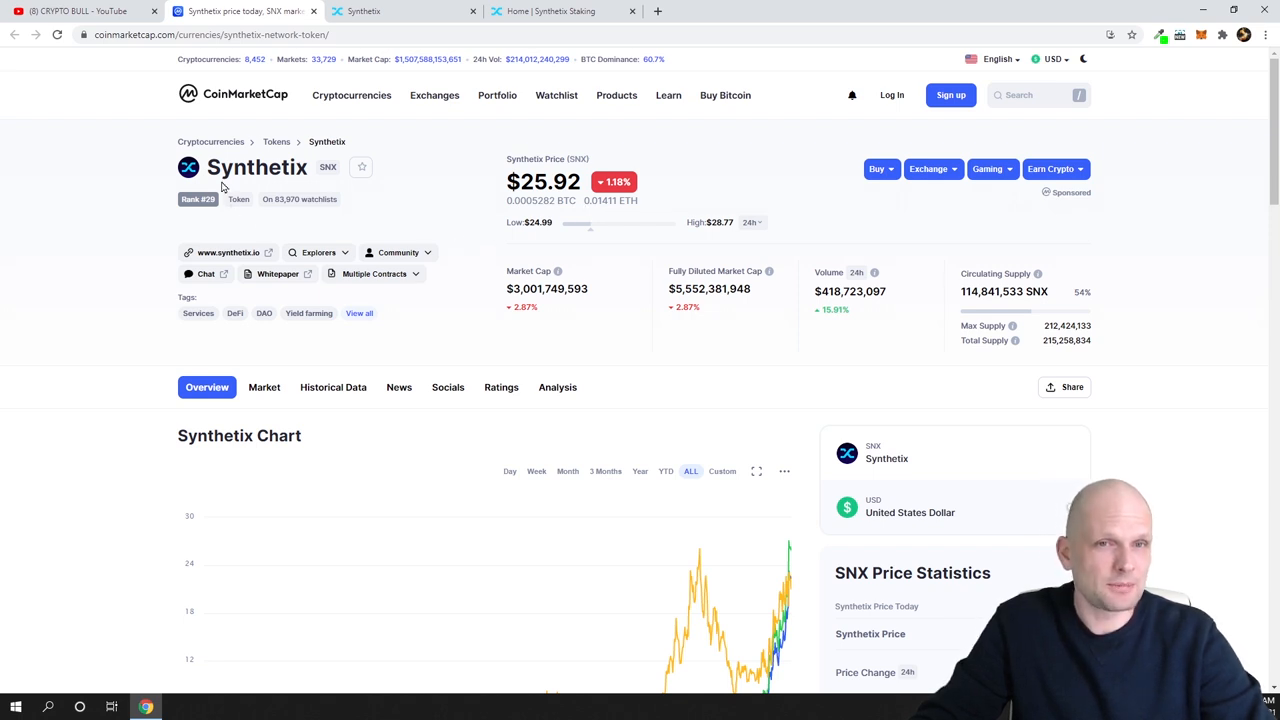
pyautogui.moveTo(207, 166); pyautogui.dragTo(312, 172)
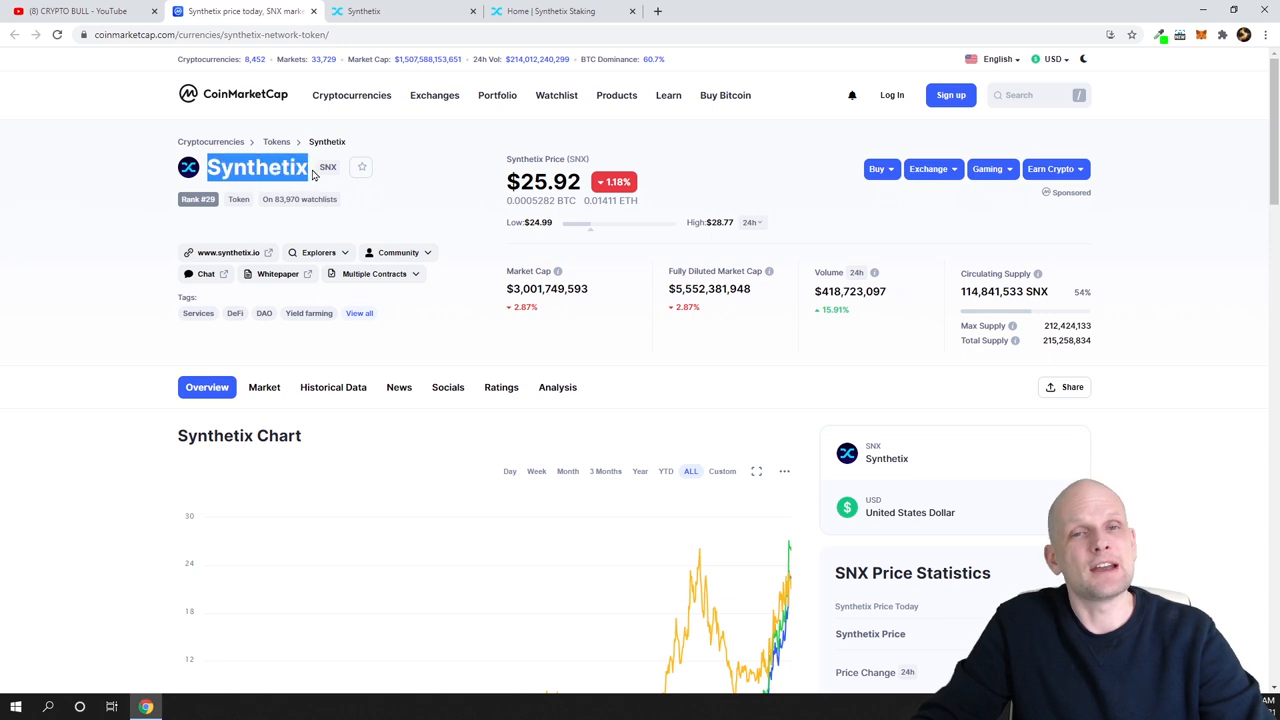
pyautogui.doubleClick(527, 183)
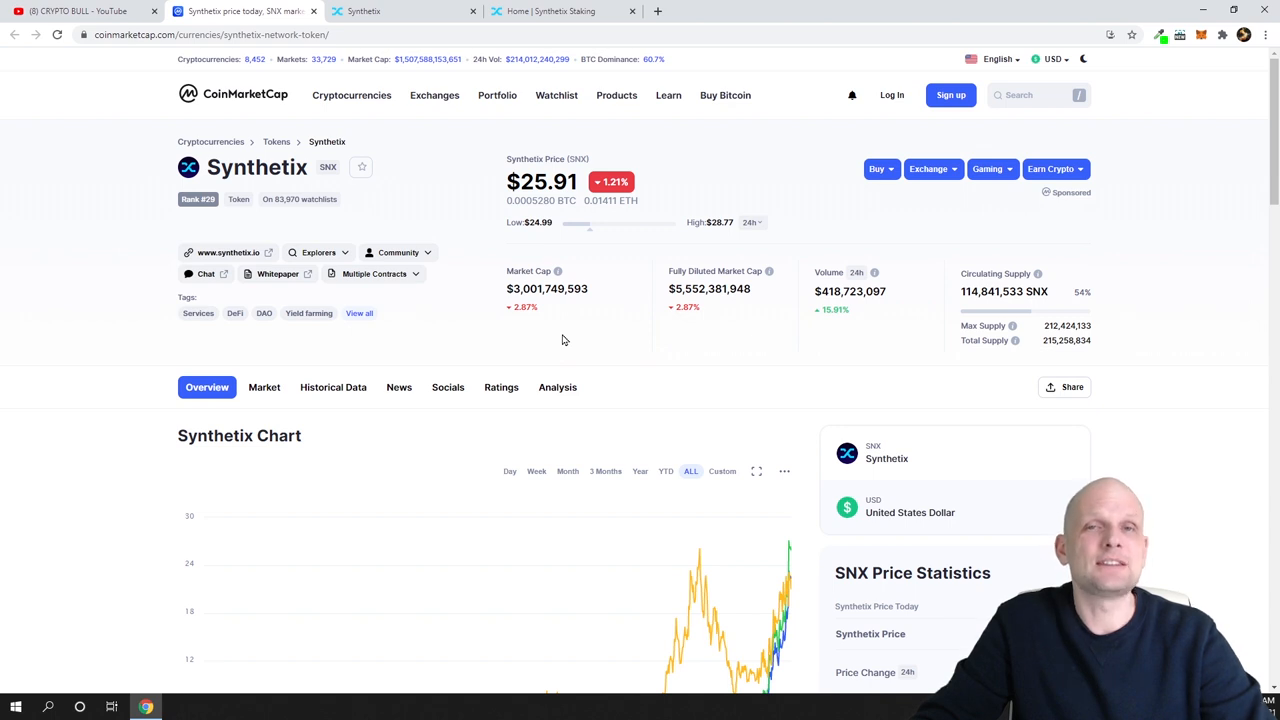
pyautogui.click(365, 10)
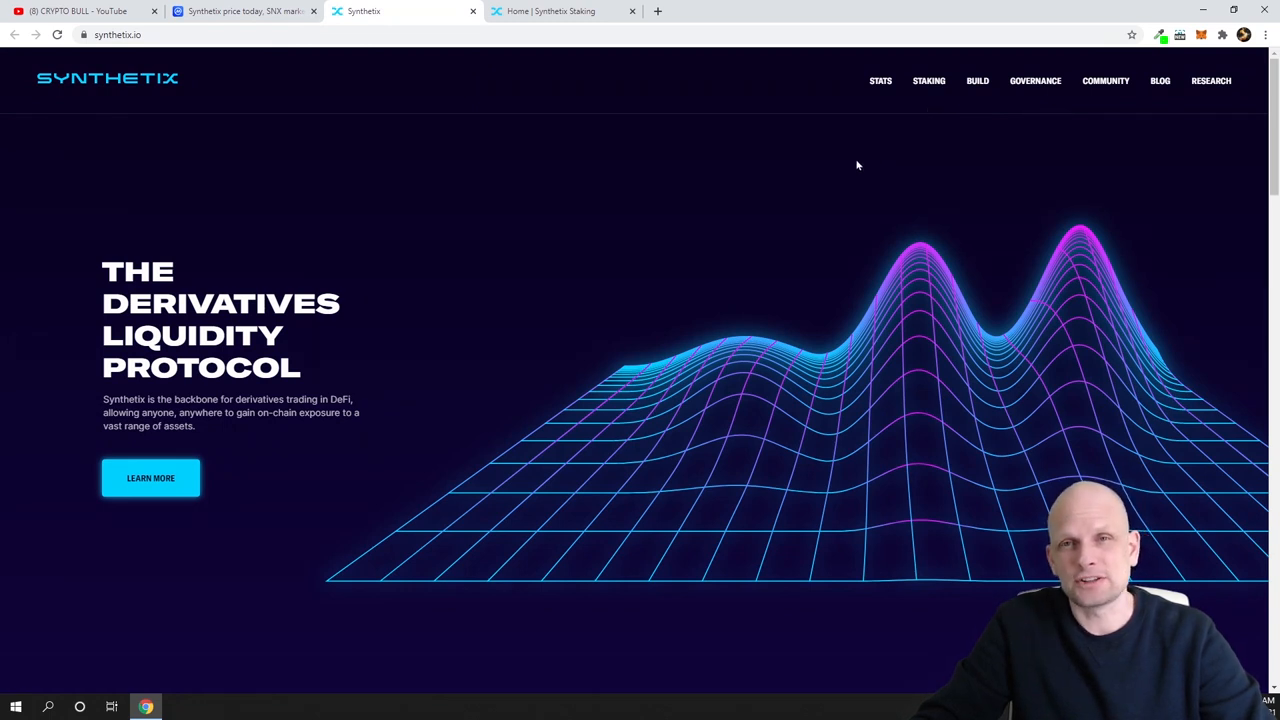
pyautogui.click(550, 11)
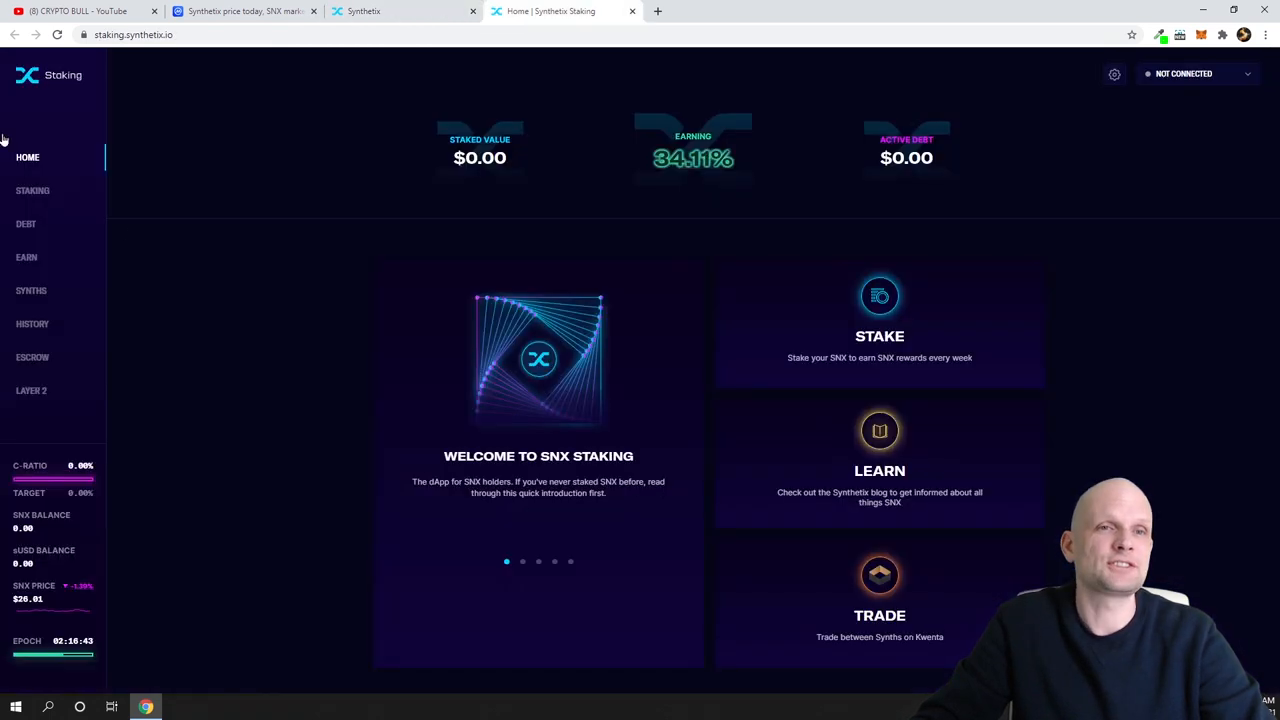
pyautogui.click(402, 10)
pyautogui.hotkey('ctrl', 'shift', 'Tab')
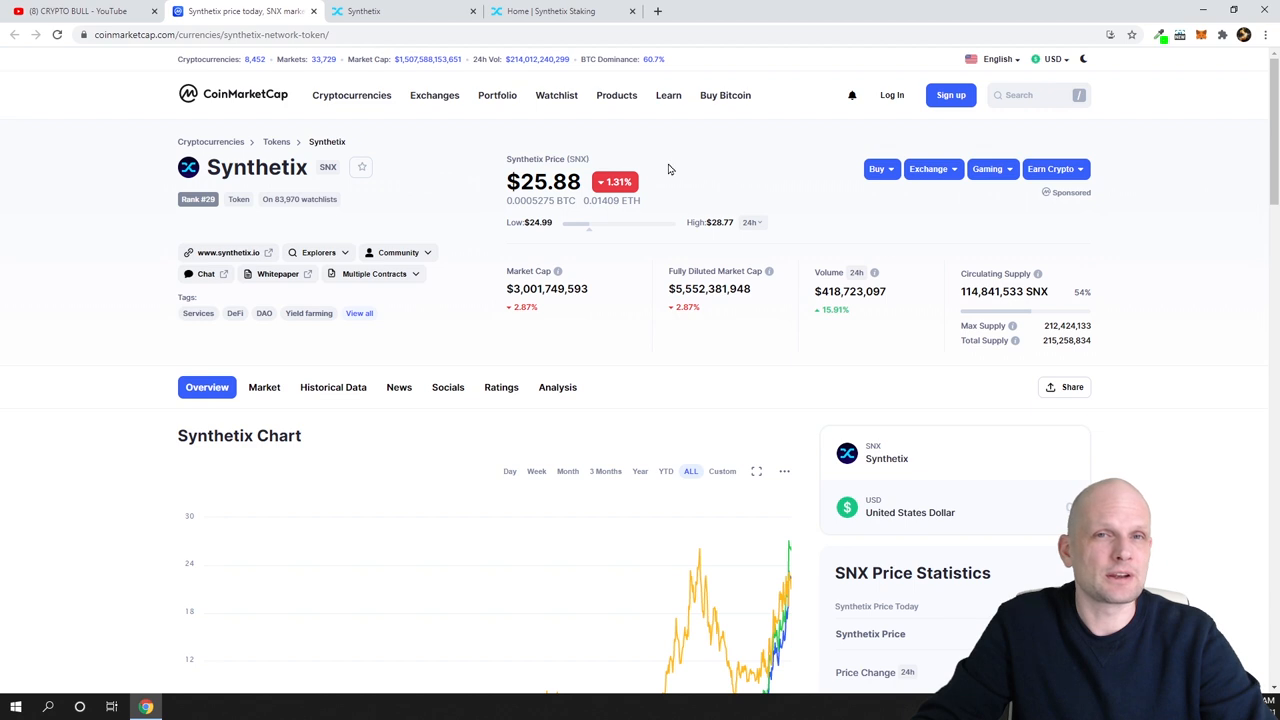
# View the full CoinMarketCap rankings in a new tab, glance at the Synthetix site and staking tabs, and return to the Synthetix price page
pyautogui.keyDown('ctrl'); pyautogui.keyDown('shift'); pyautogui.click(233, 100); pyautogui.keyUp('shift'); pyautogui.keyUp('ctrl')
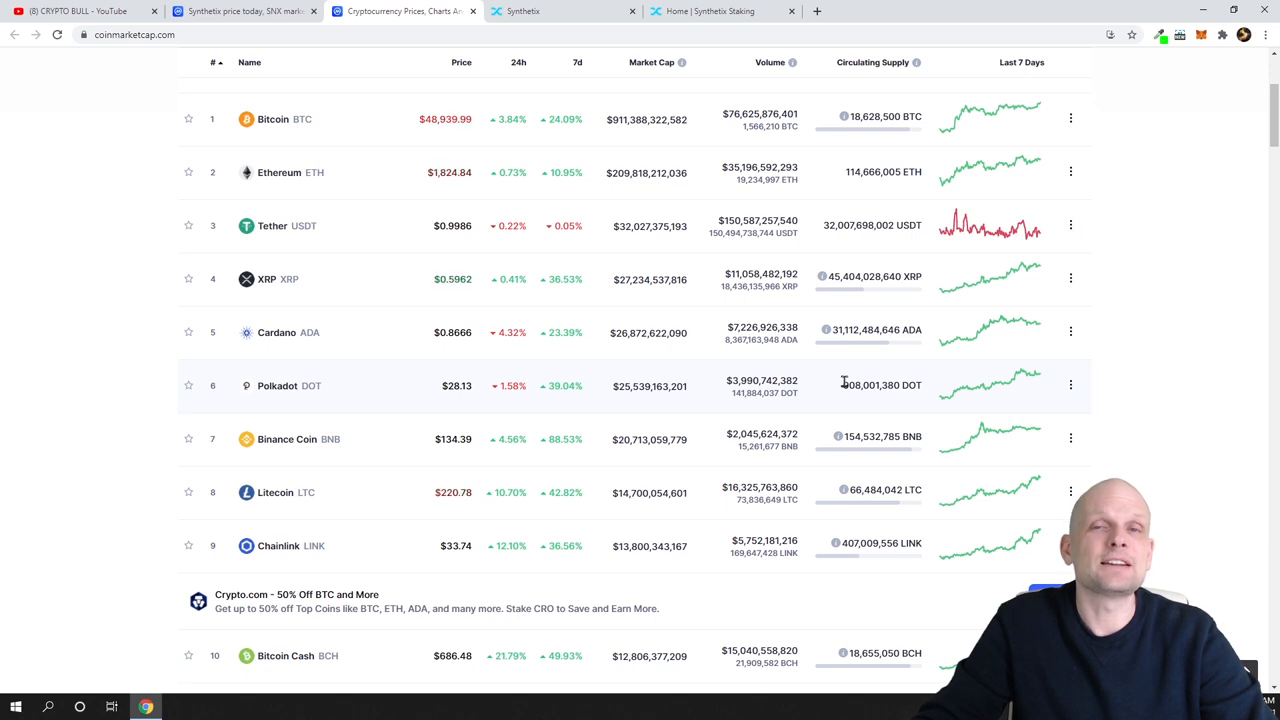
pyautogui.scroll(-1, 858, 383)
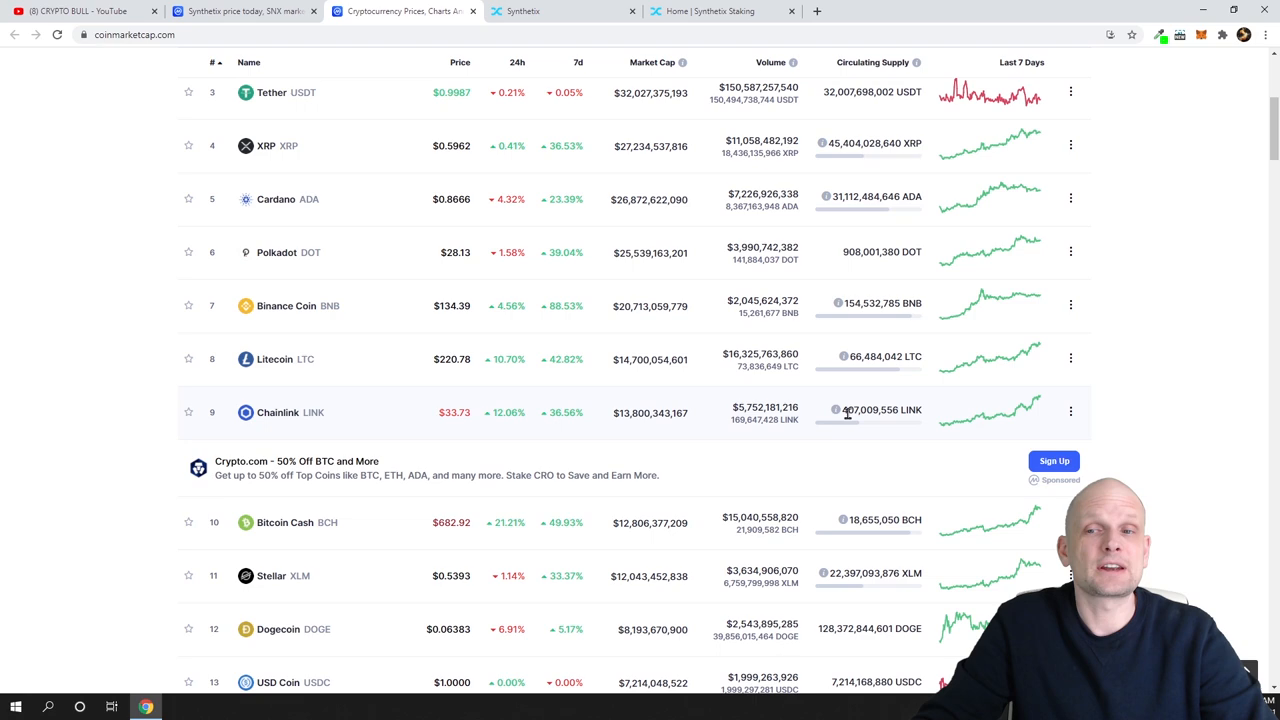
pyautogui.click(548, 11)
pyautogui.click(700, 11)
pyautogui.click(540, 11)
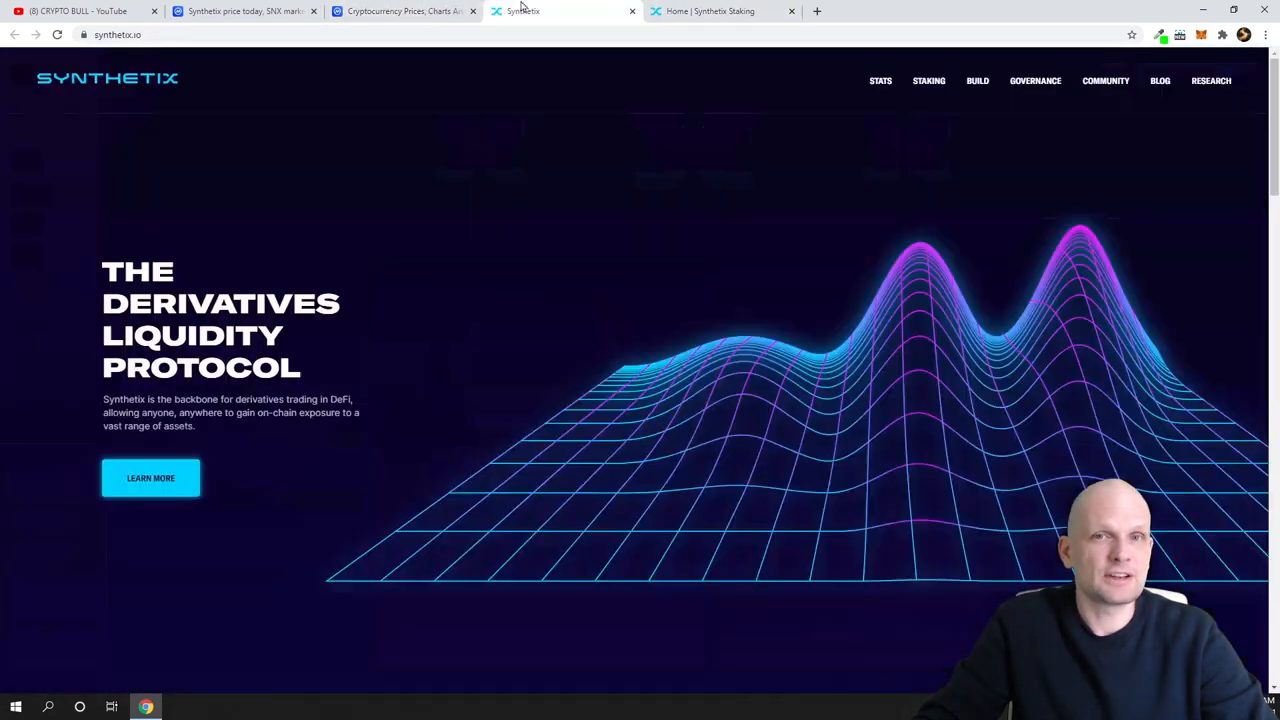
pyautogui.click(240, 11)
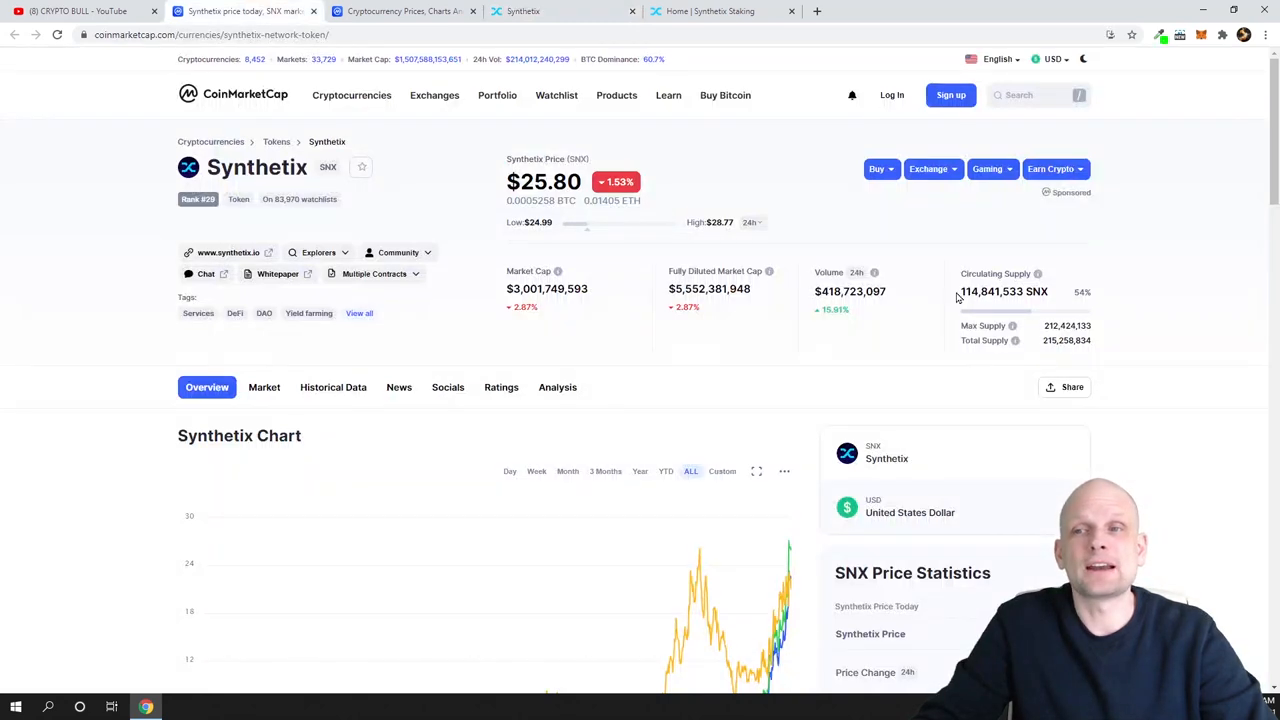
pyautogui.moveTo(962, 291); pyautogui.dragTo(988, 291)
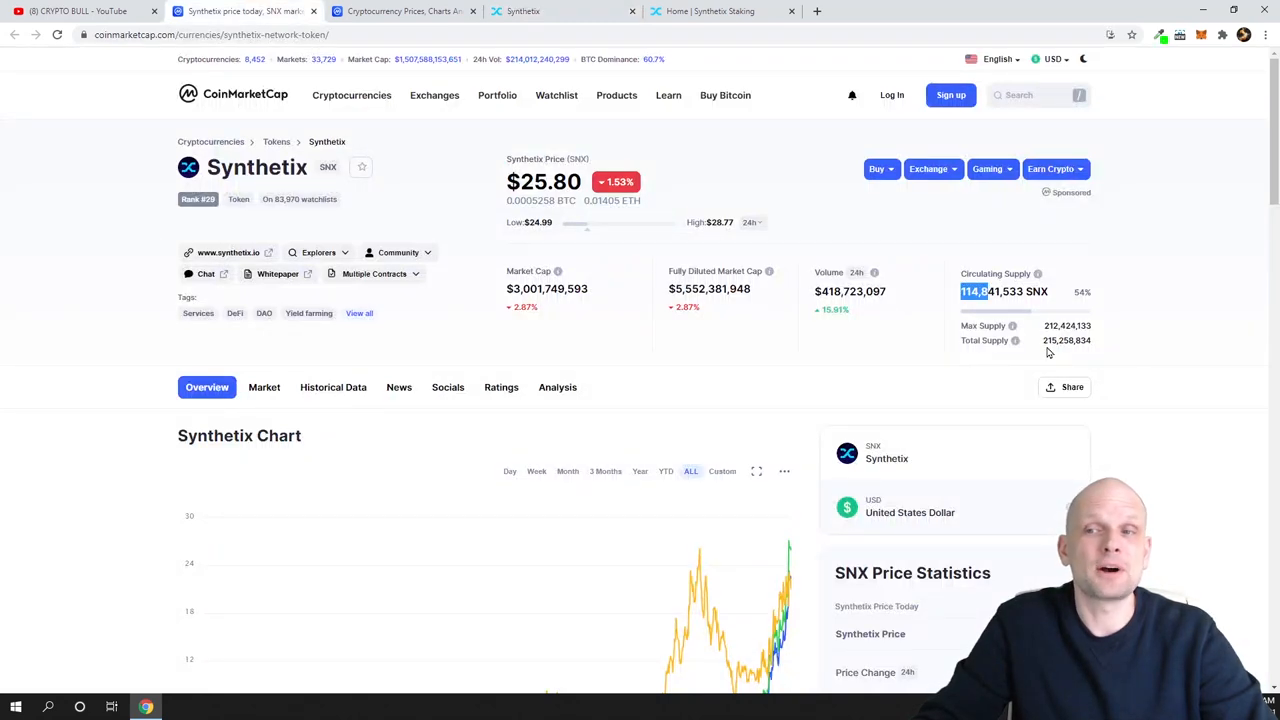